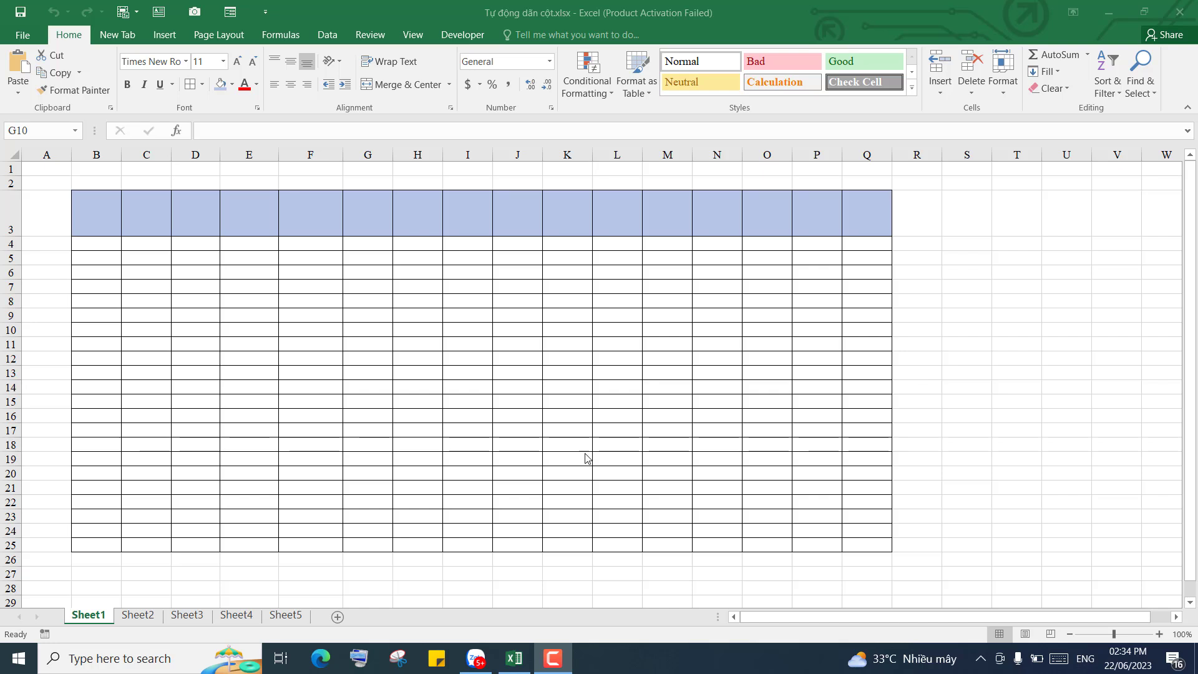
# Step: Enter the headings HỌ VÀ TÊN in E3 and ĐỊA CHỈ THƯỜNG TRÚ in F3
pyautogui.click(268, 259)
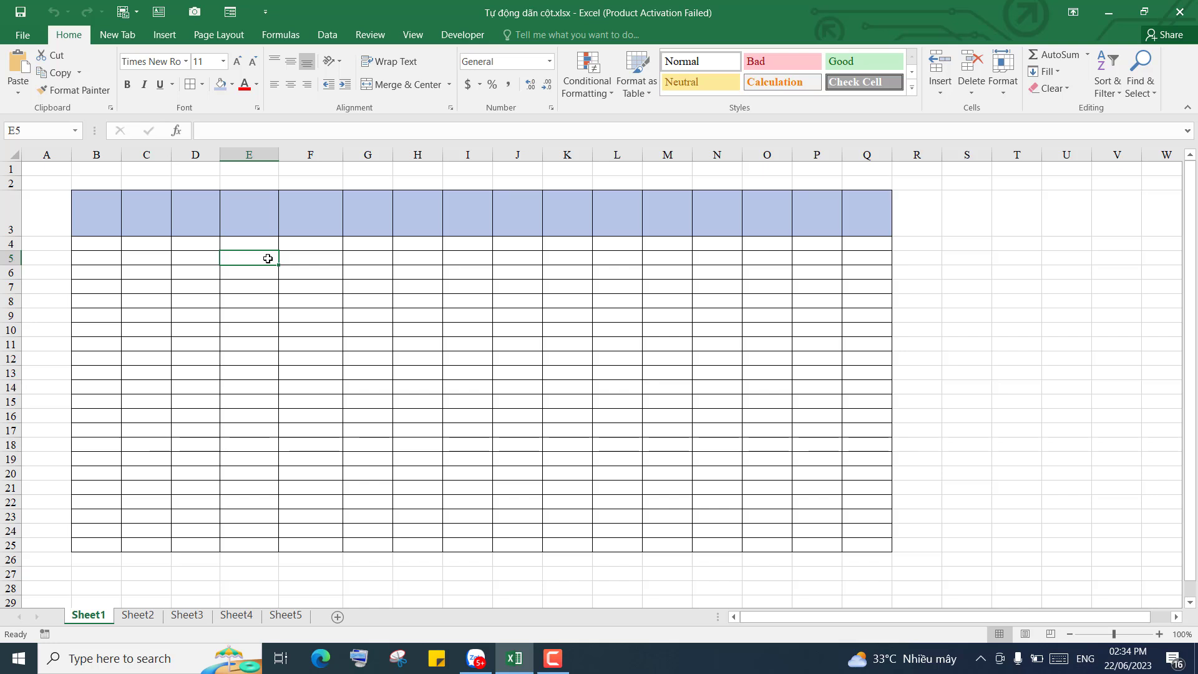
pyautogui.click(249, 219)
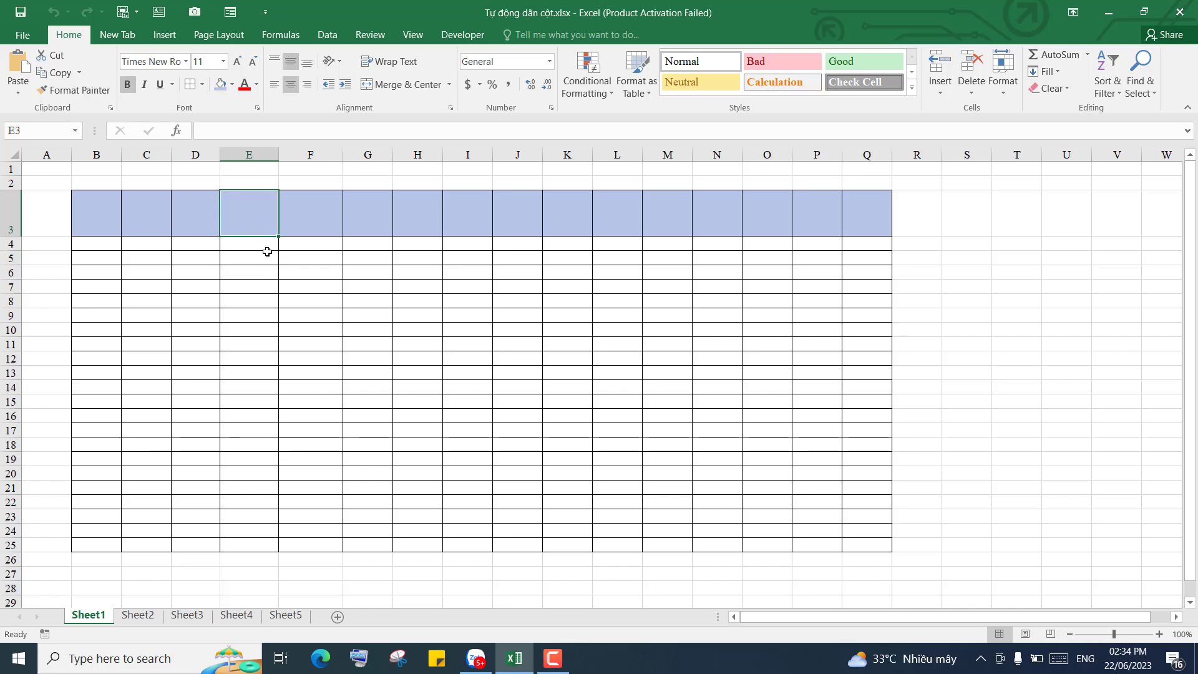
pyautogui.write('HỌ')
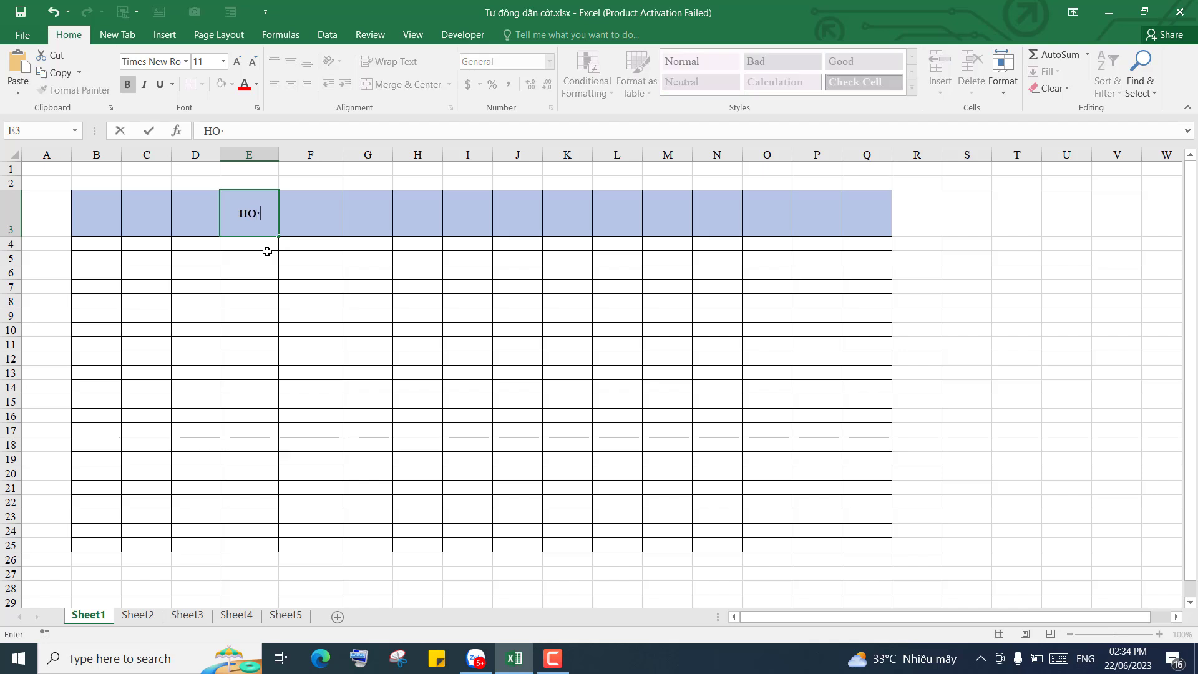
pyautogui.write(' VÀ TÊN')
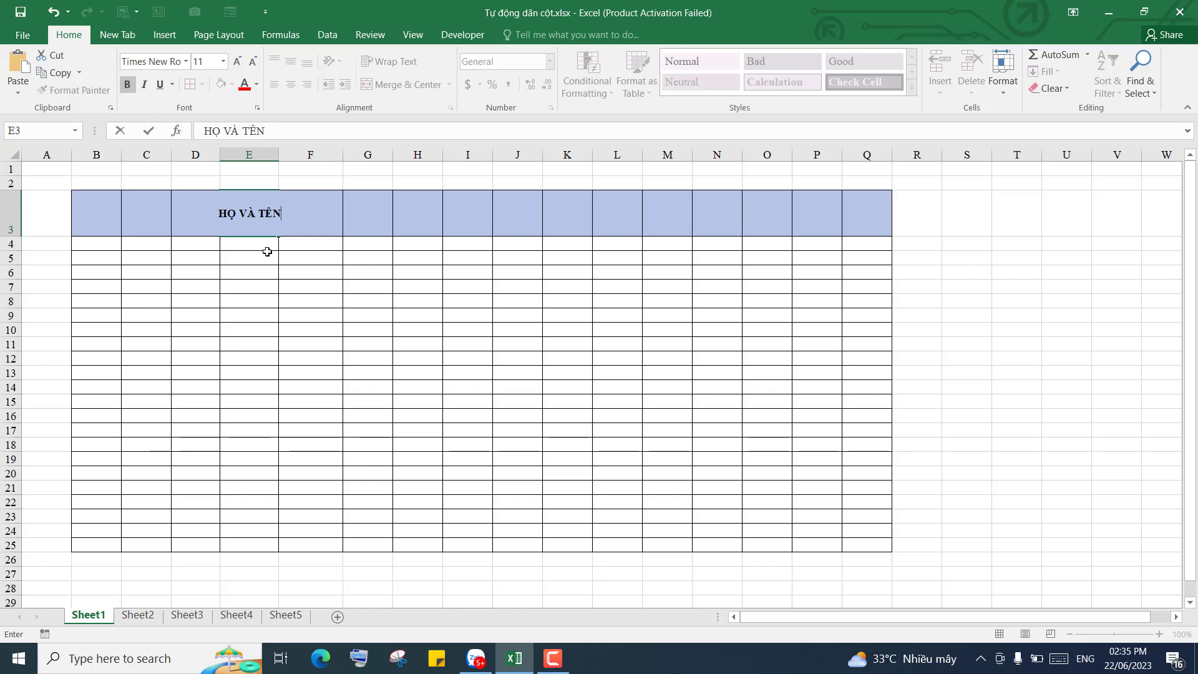
pyautogui.press('Return')
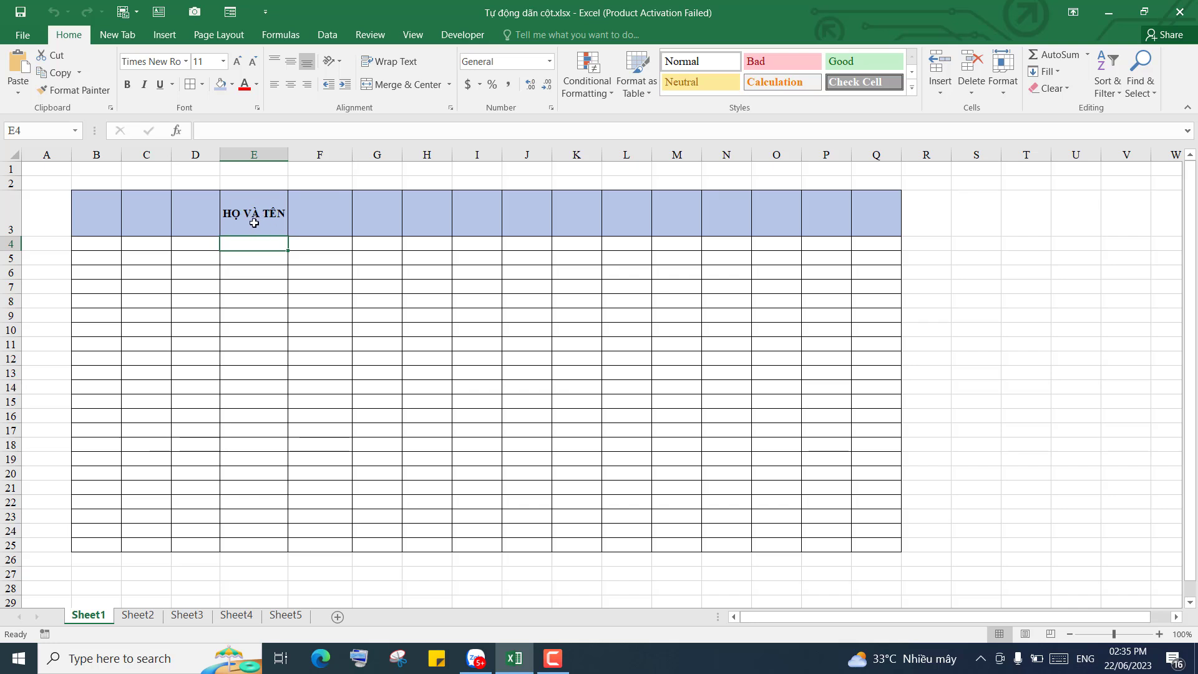
pyautogui.click(319, 217)
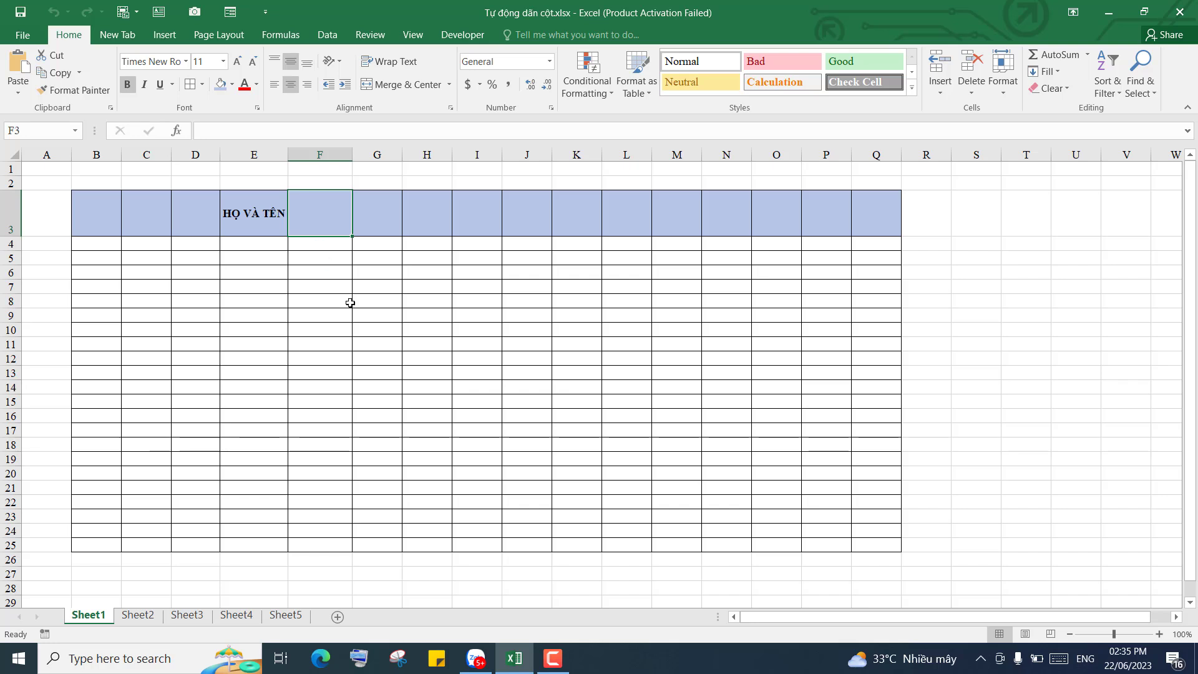
pyautogui.write('ĐỊA CH')
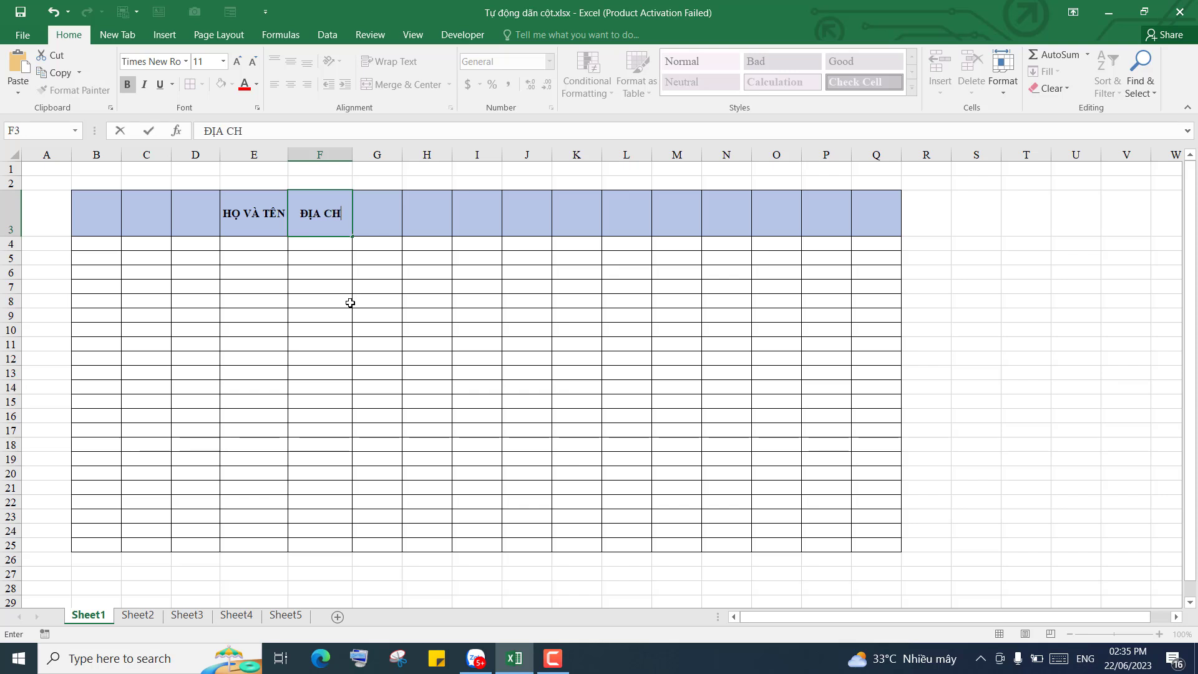
pyautogui.write('Ỉ THƯỜNG TRU')
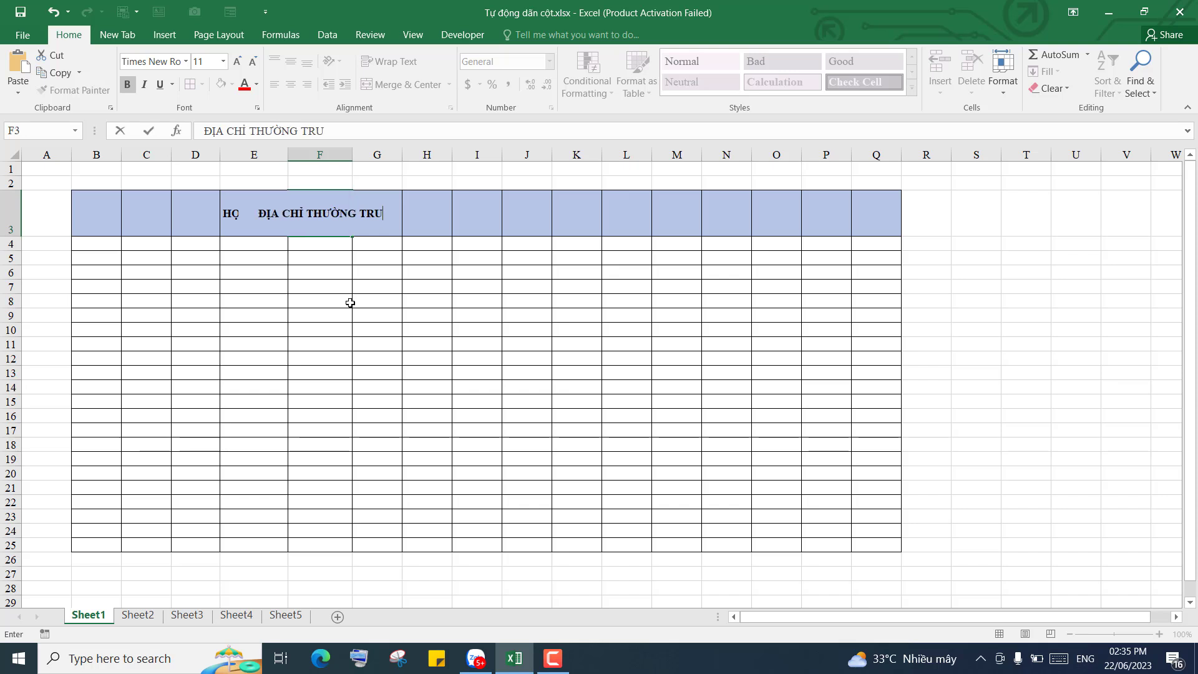
pyautogui.write('Ú')
pyautogui.press('Return')
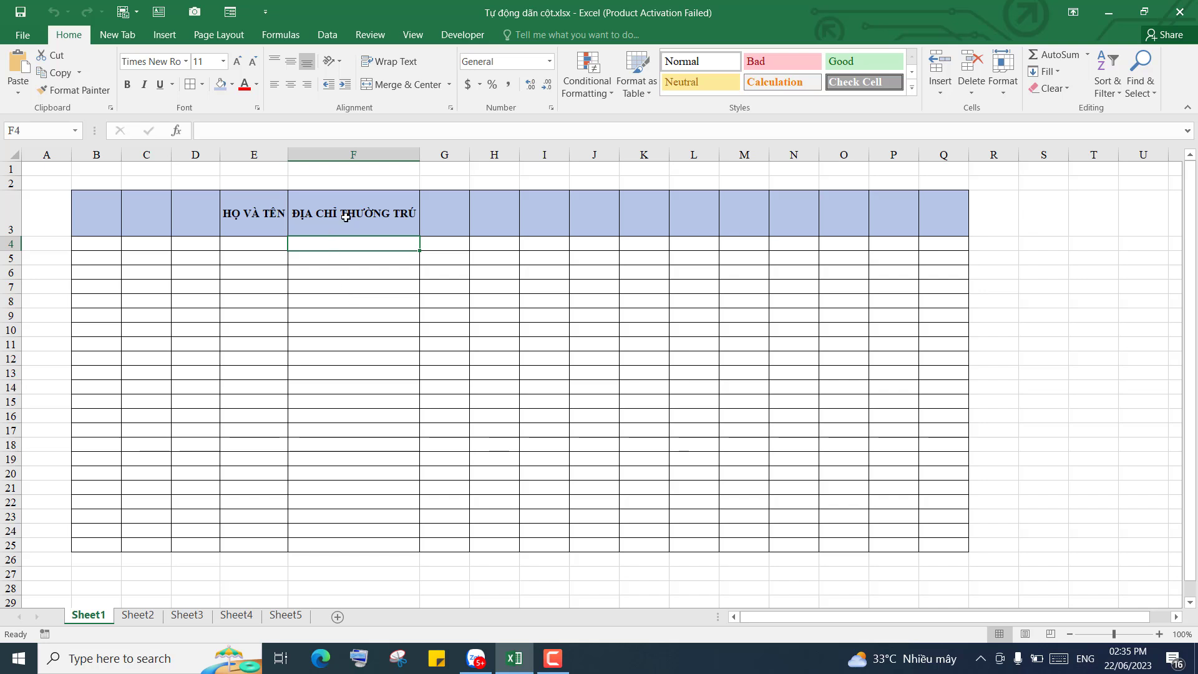
# Step: Enter ĐỊA CHỈ TẠM TRÚ in G3, SỐ ĐIỆN THOẠI in H3 and STT in B3
pyautogui.click(447, 220)
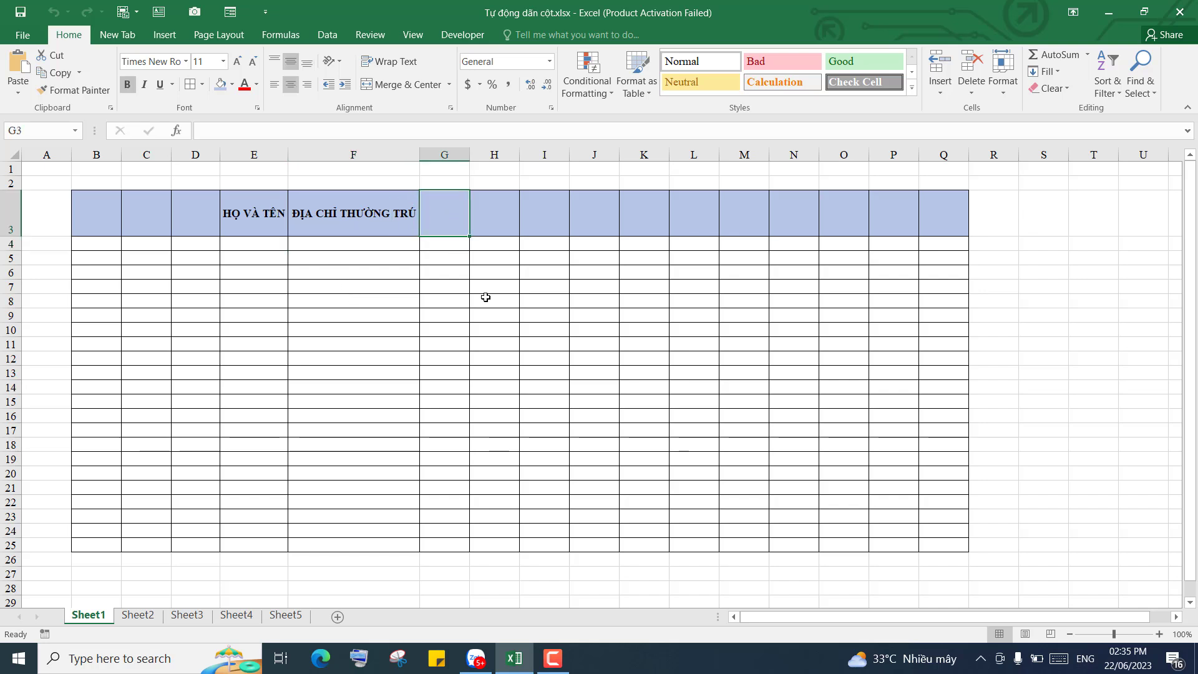
pyautogui.write('ĐỊA')
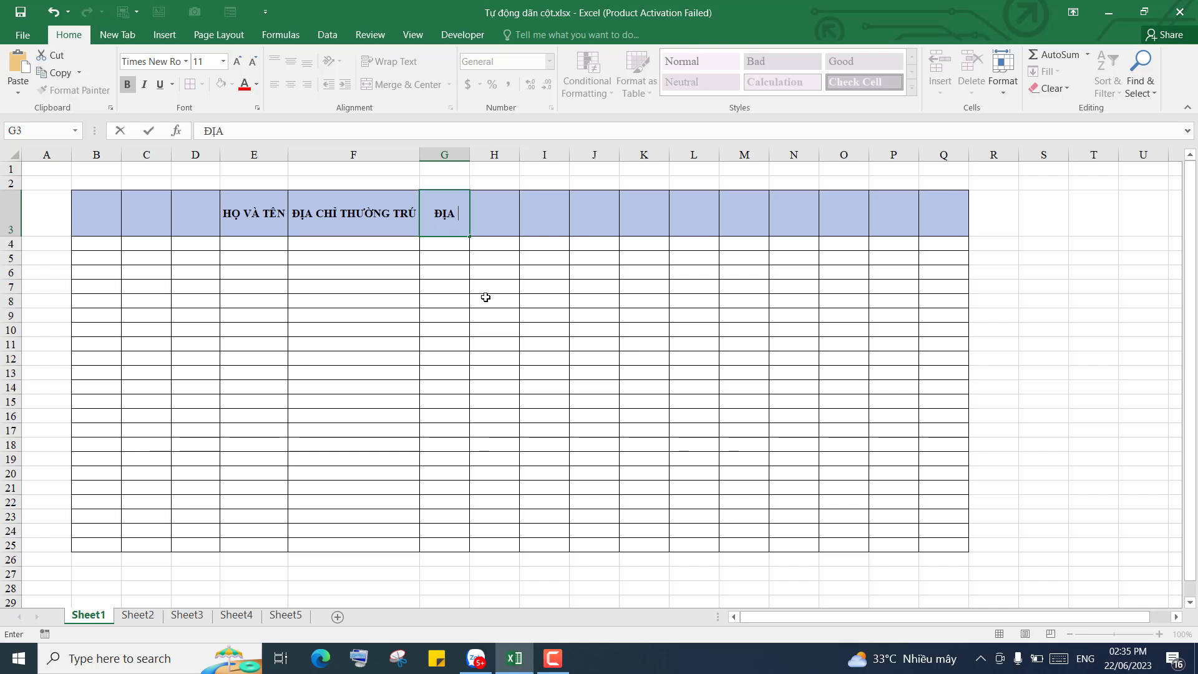
pyautogui.write(' CHỈ TẠM TR')
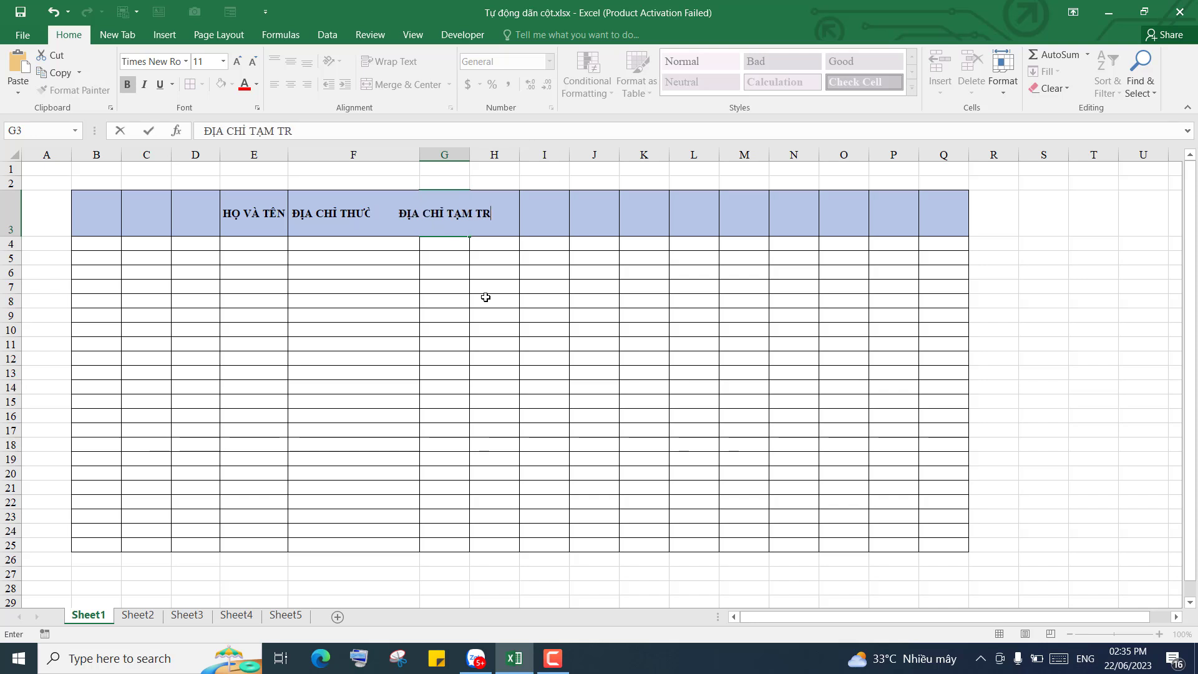
pyautogui.write('Ú')
pyautogui.press('Return')
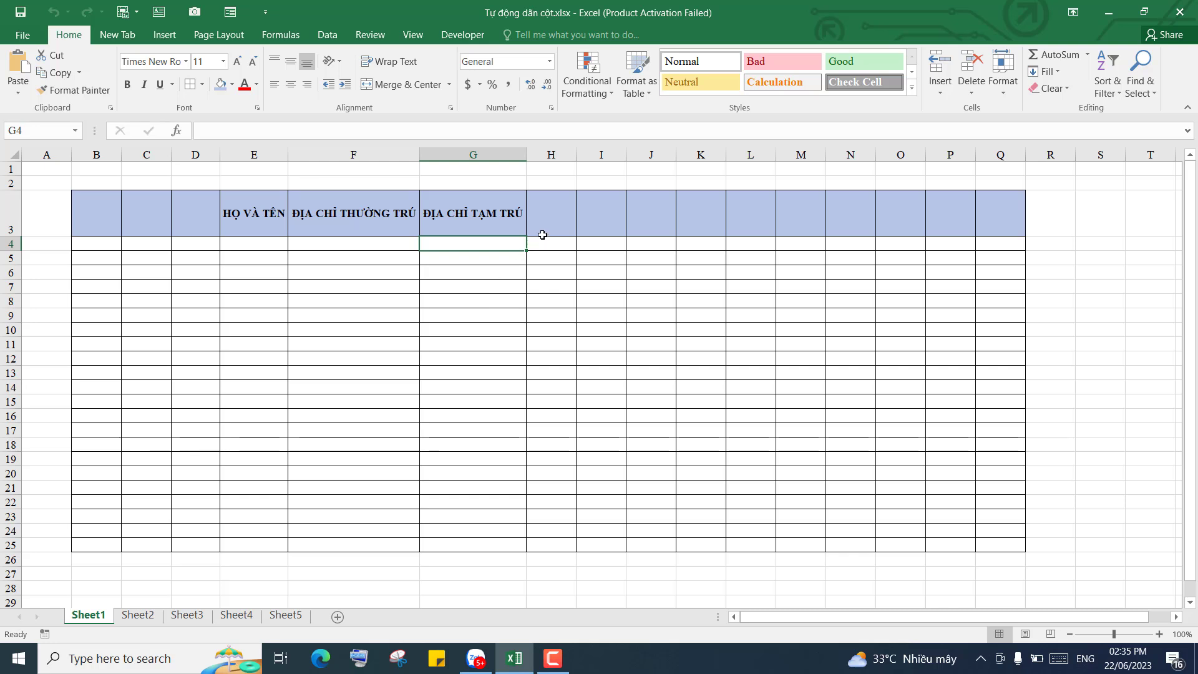
pyautogui.click(569, 214)
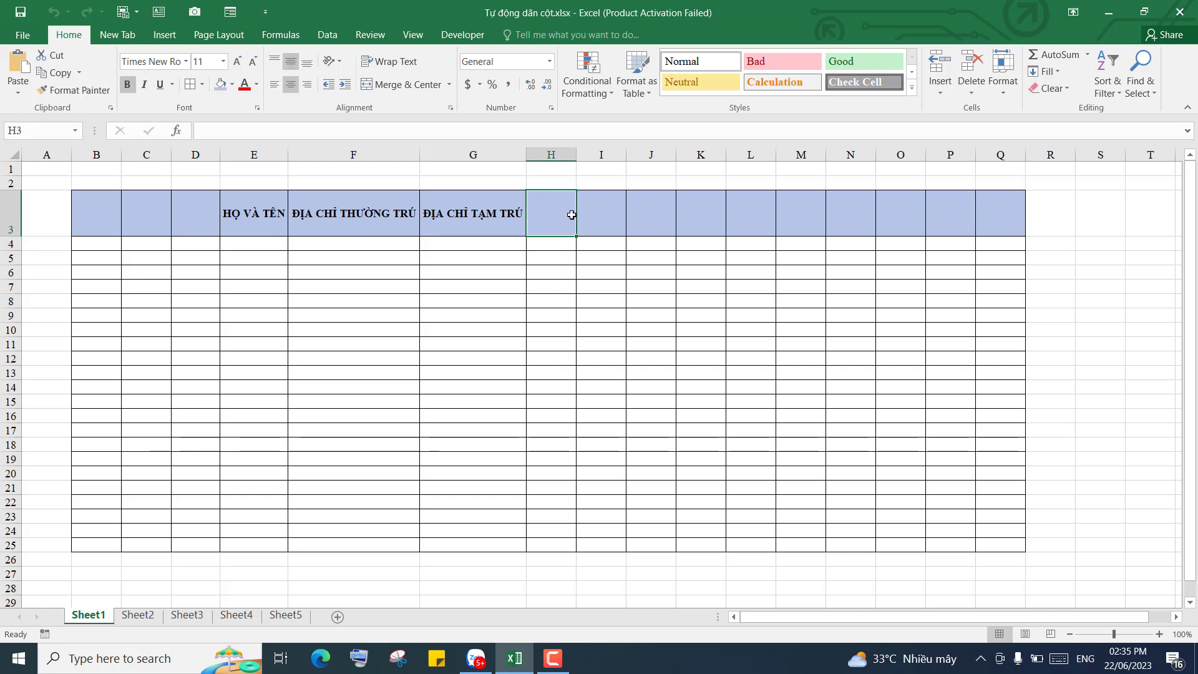
pyautogui.write('S')
pyautogui.write('Ố Đ')
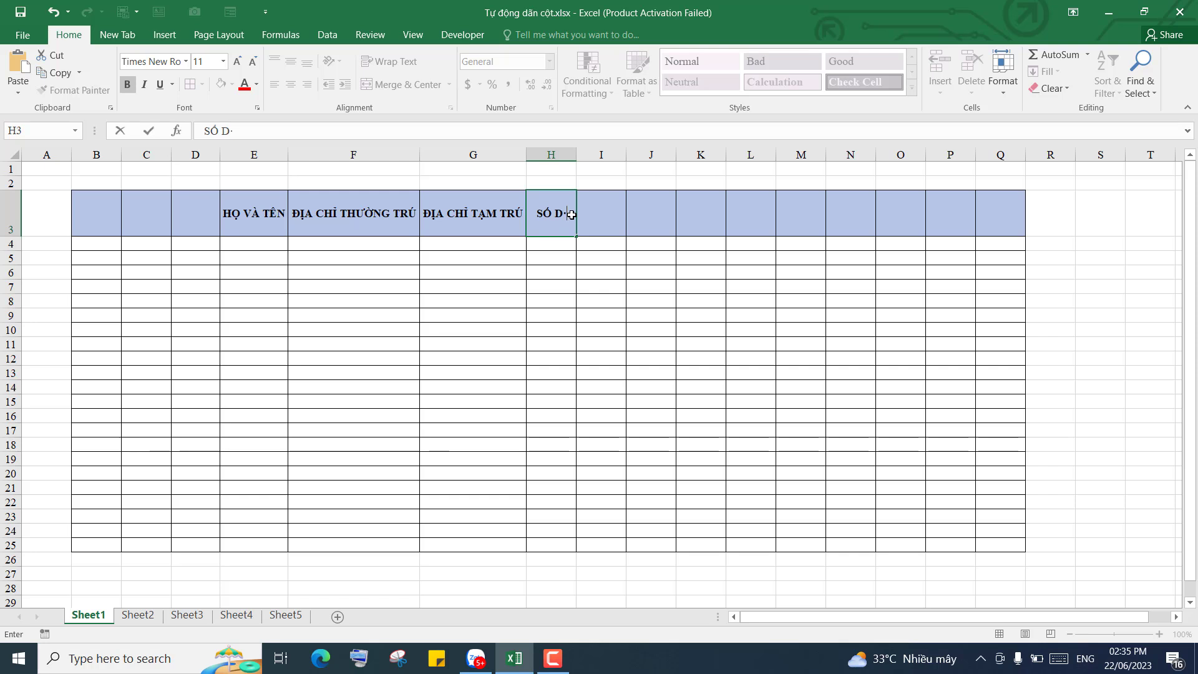
pyautogui.write('IỆN THOẠI')
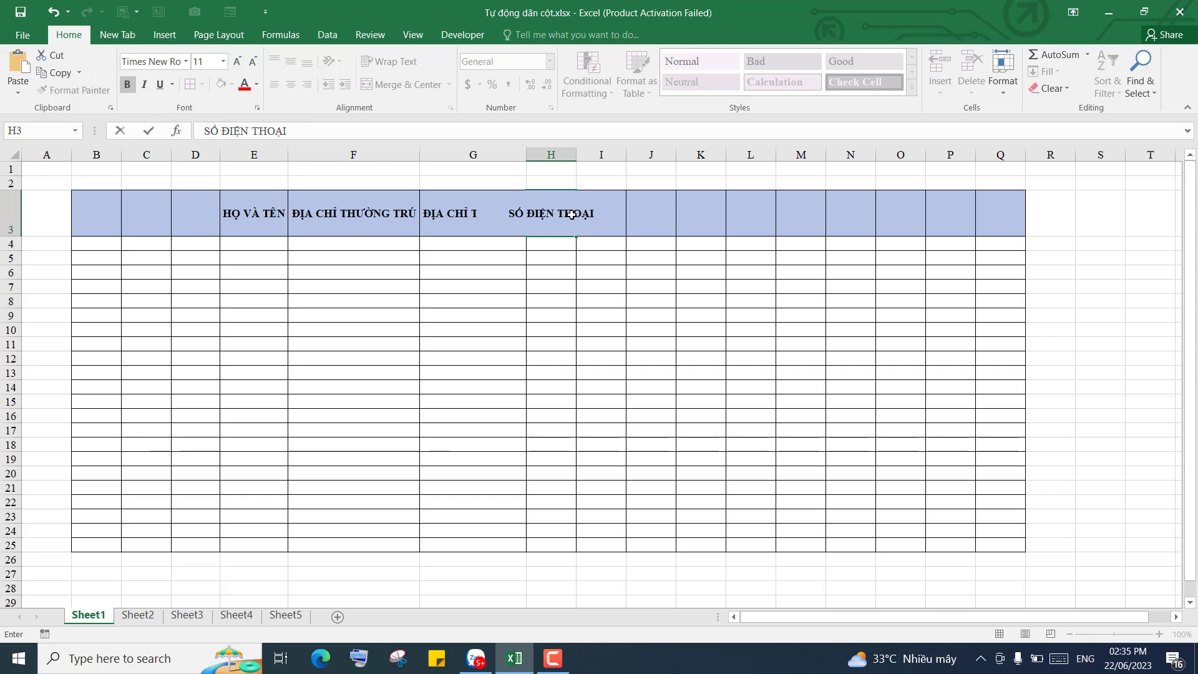
pyautogui.press('Return')
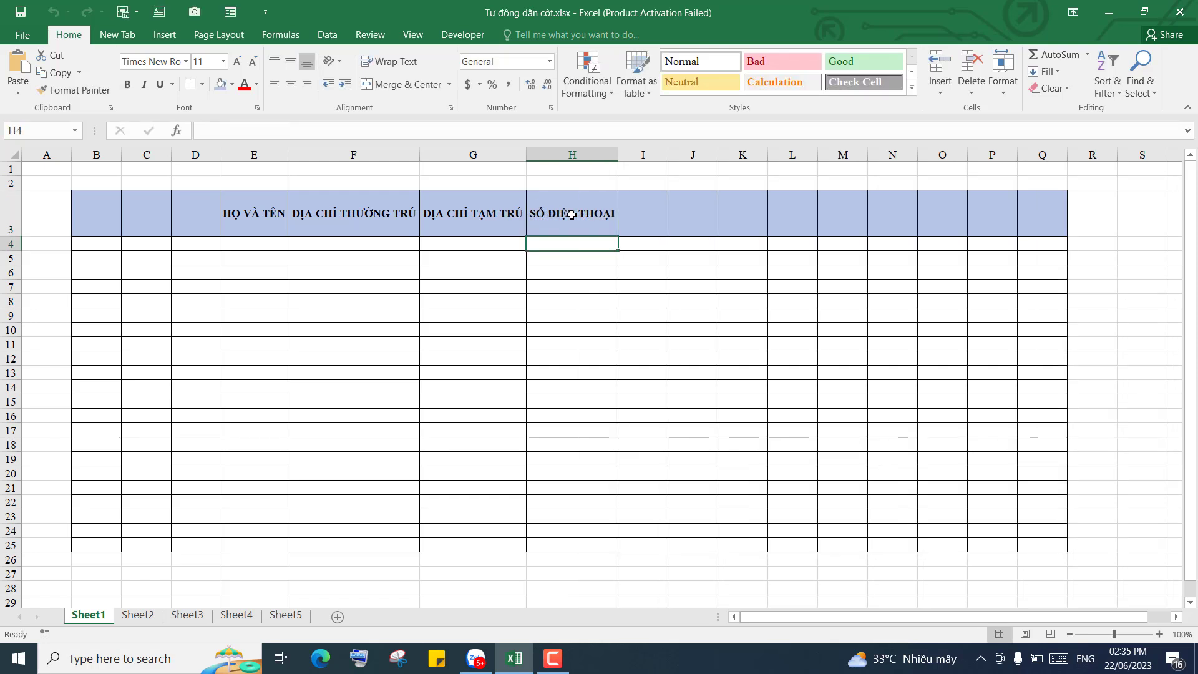
pyautogui.click(100, 216)
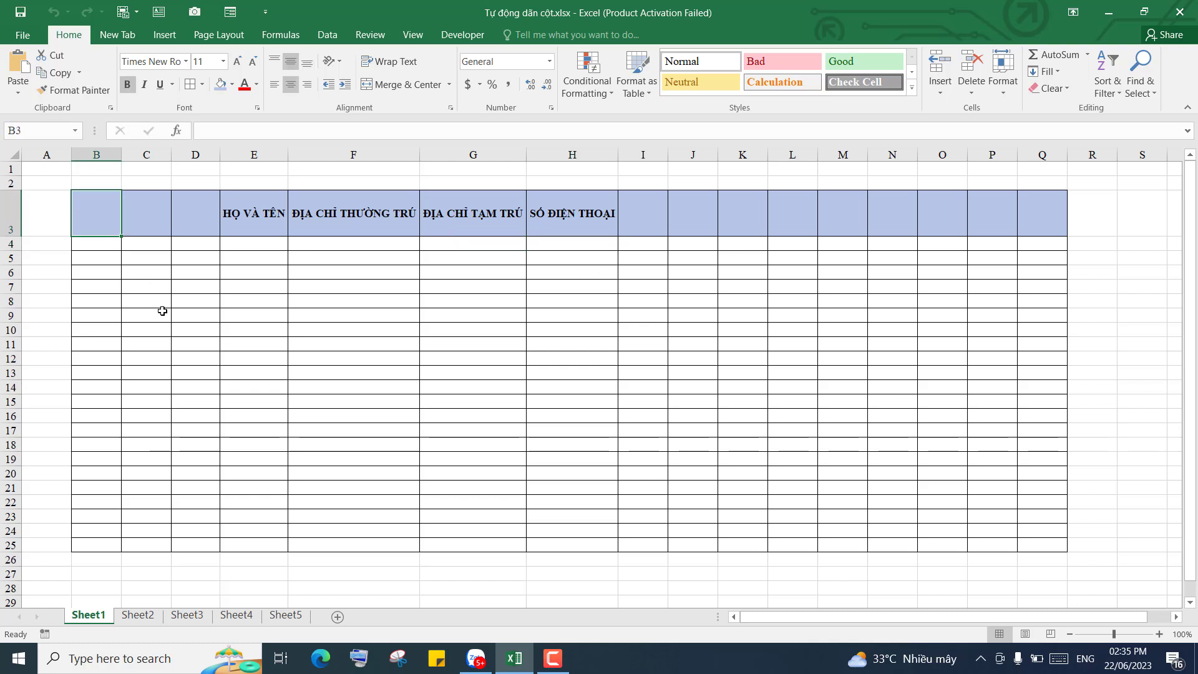
pyautogui.write('STT')
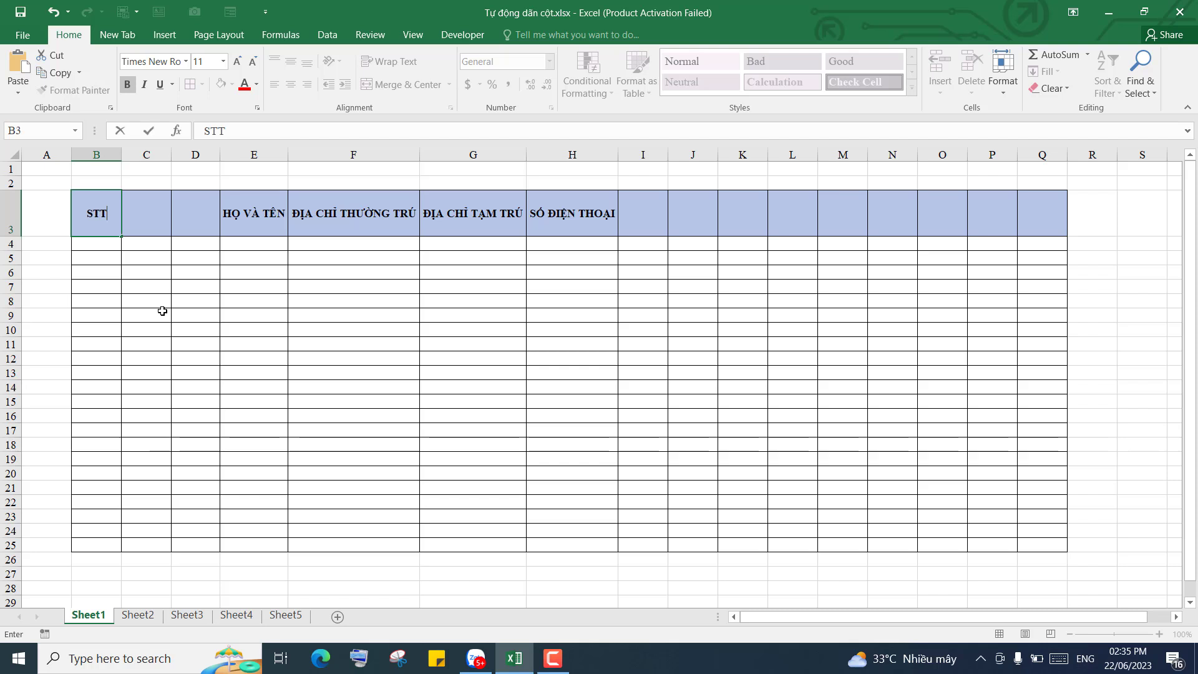
pyautogui.press('Return')
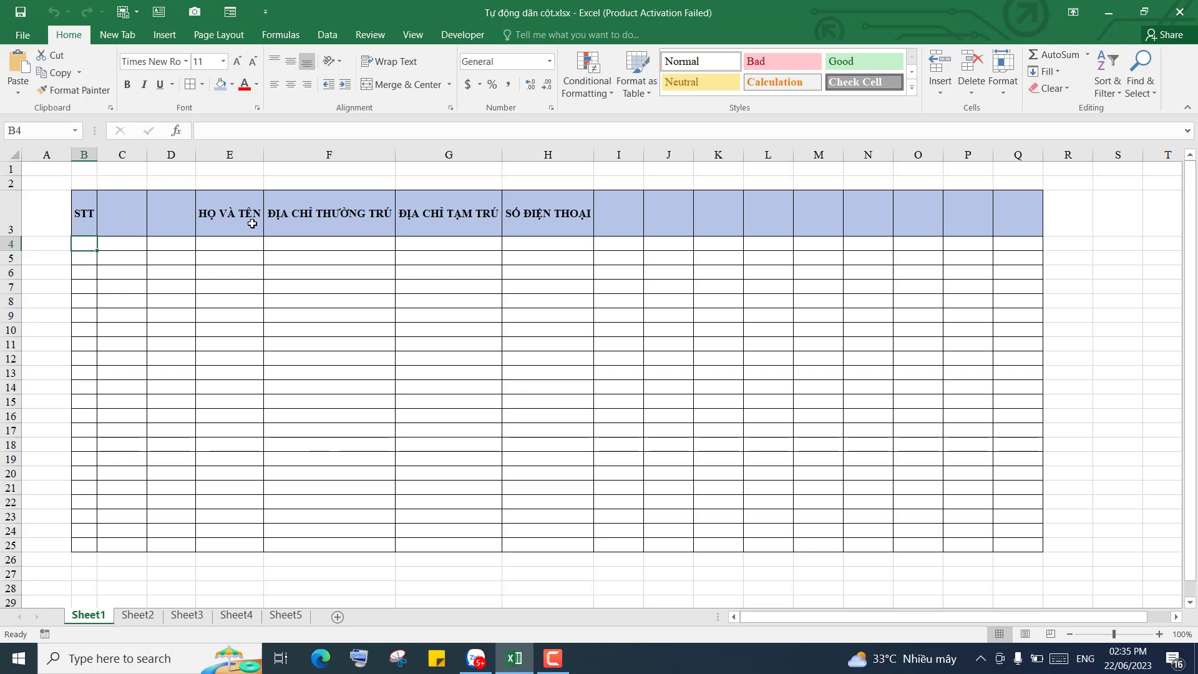
pyautogui.click(216, 227)
pyautogui.click(187, 223)
pyautogui.click(125, 218)
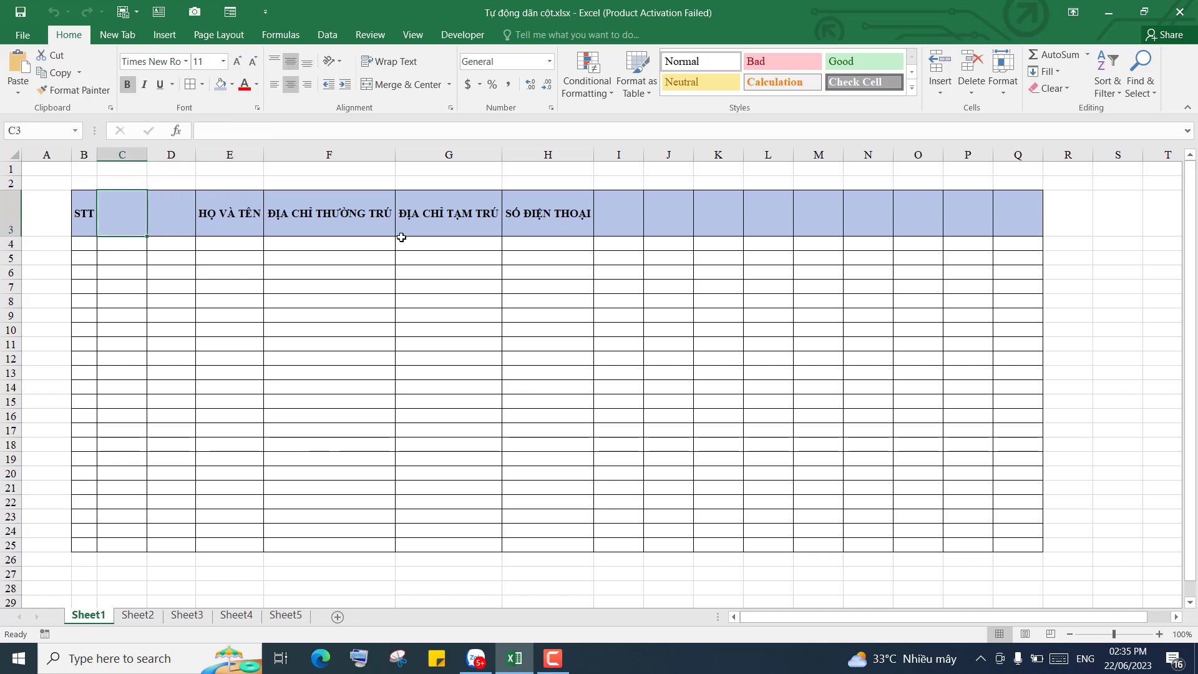
pyautogui.click(641, 222)
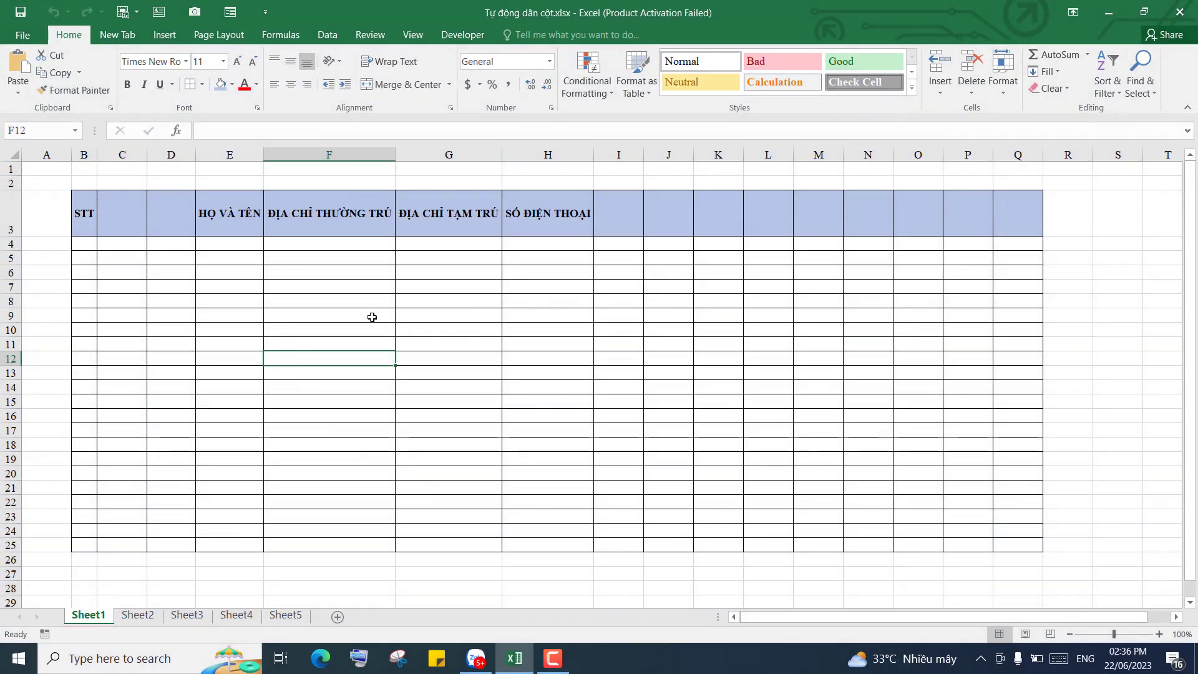
# Step: On Sheet2, apply All Borders to the range B3:S28
pyautogui.click(139, 617)
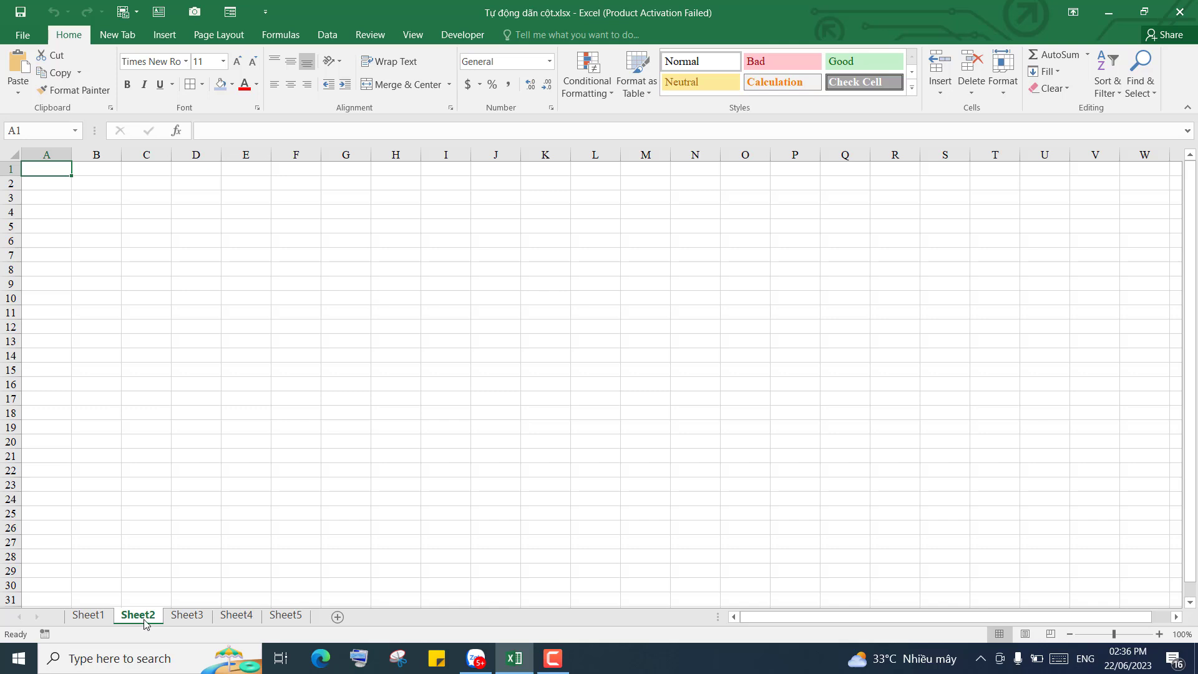
pyautogui.click(214, 258)
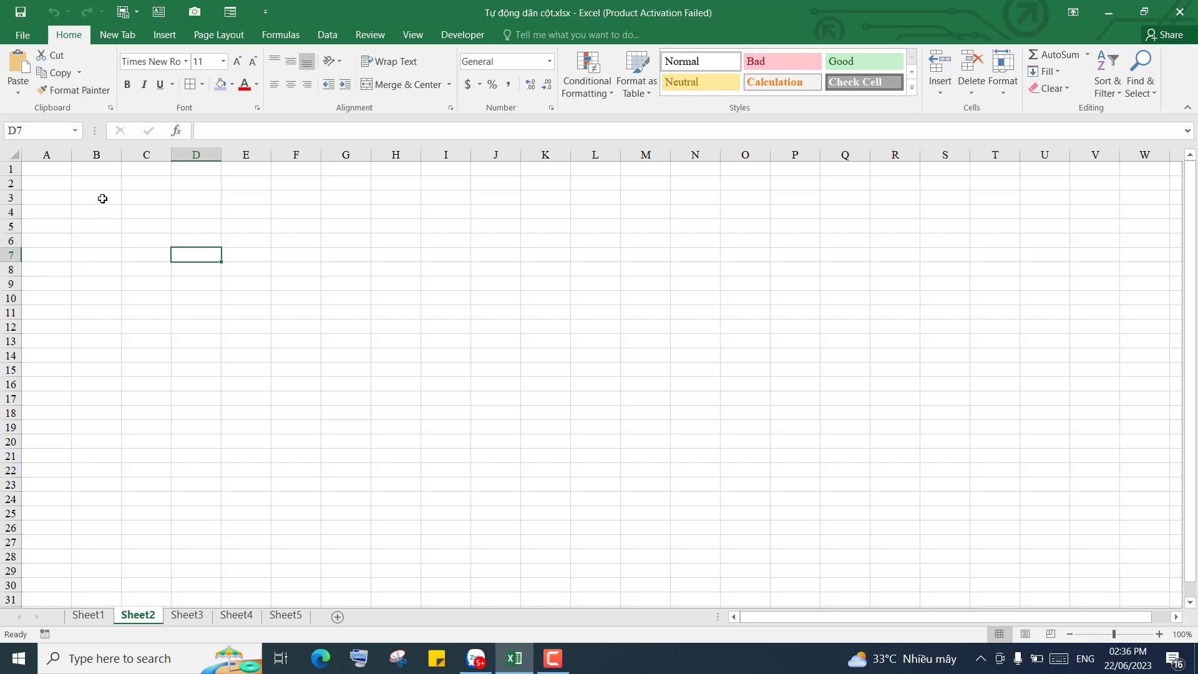
pyautogui.moveTo(102, 197)
pyautogui.mouseDown()
pyautogui.moveTo(262, 288)
pyautogui.moveTo(923, 556)
pyautogui.mouseUp()
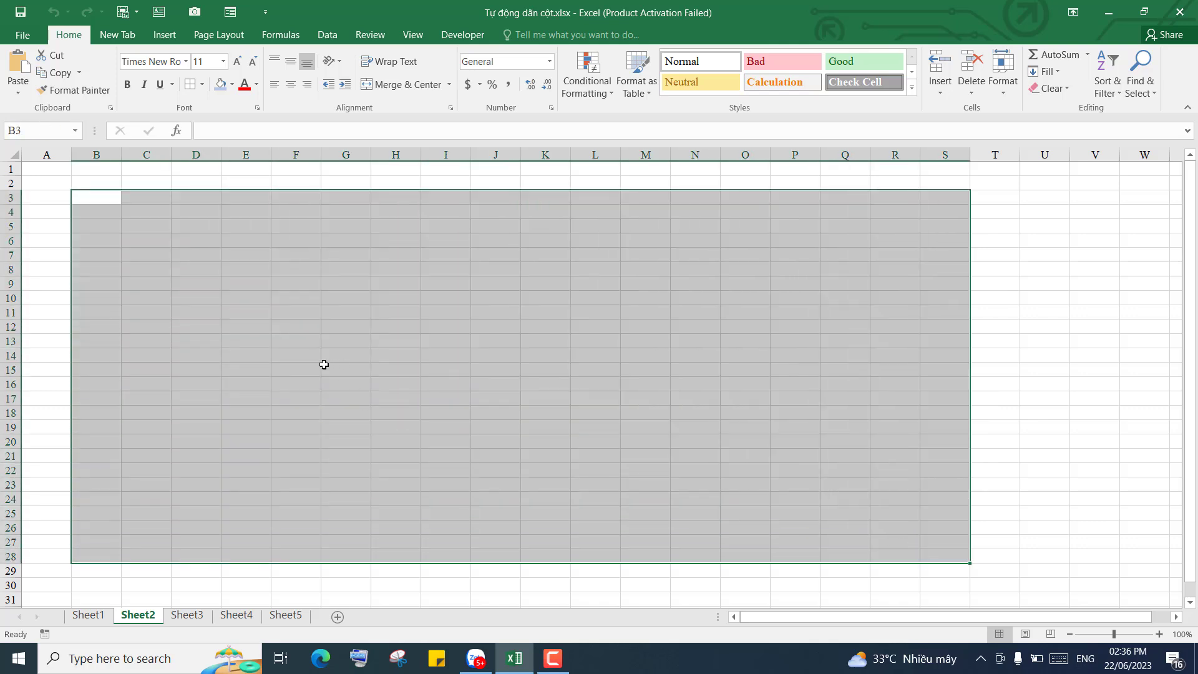
pyautogui.click(201, 85)
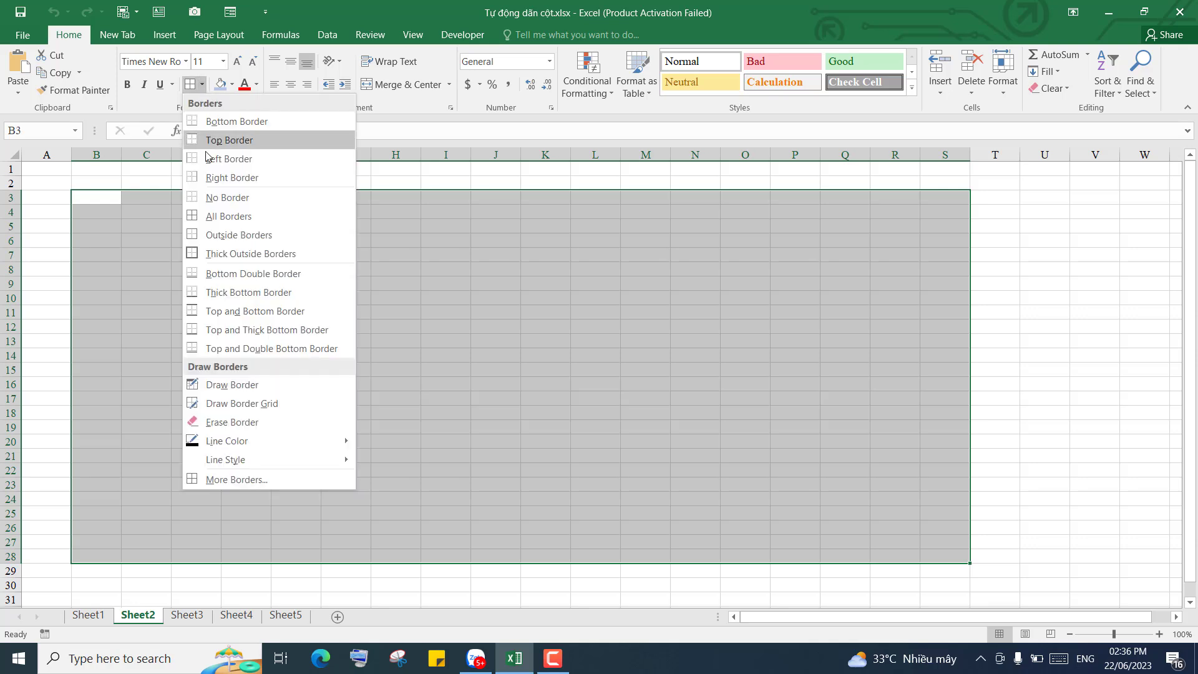
pyautogui.click(223, 217)
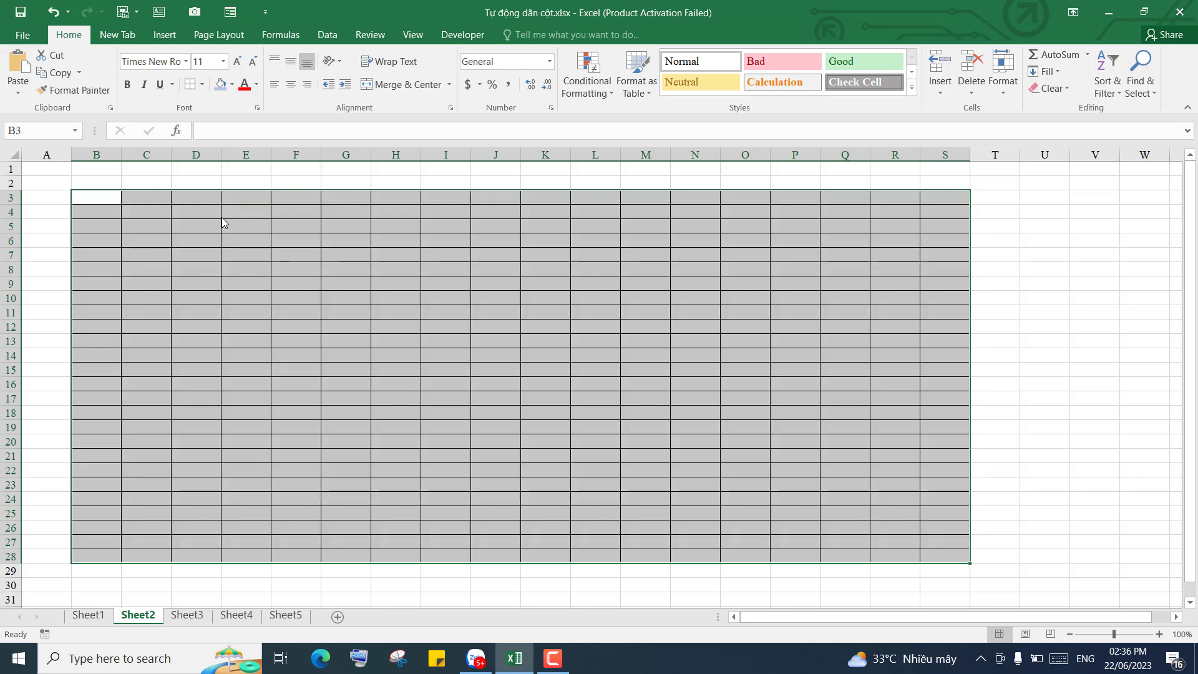
# Step: Heighten header row 3 to about 54 points and select its cells B3 to S3
pyautogui.click(262, 251)
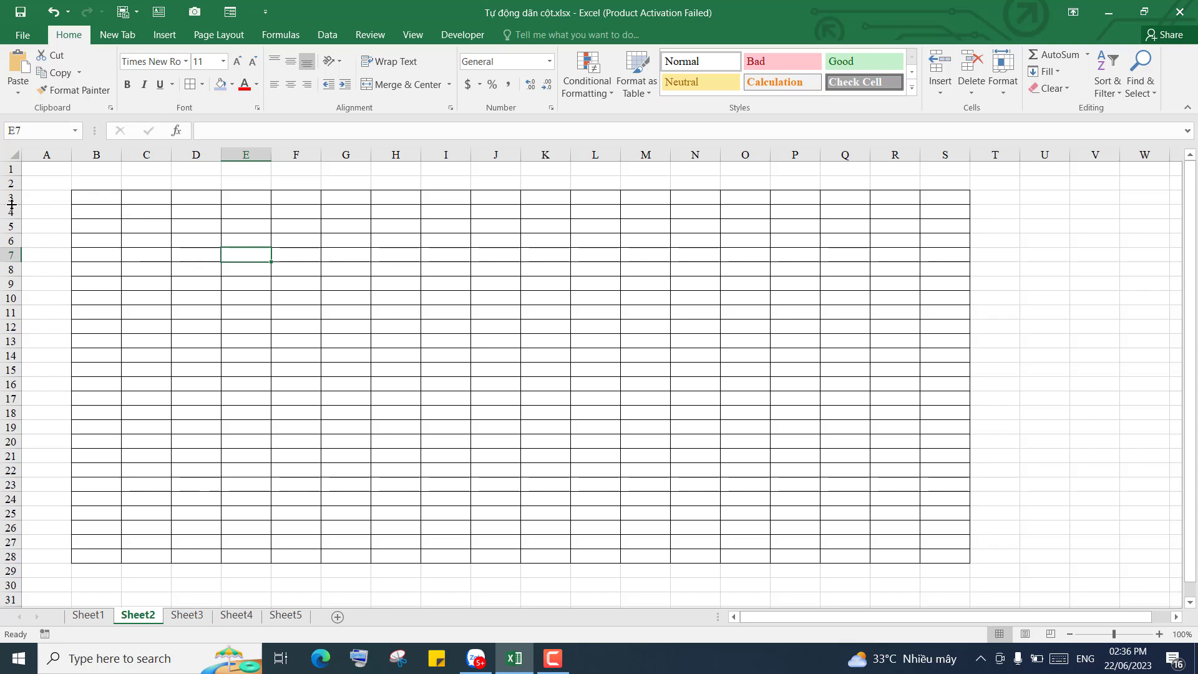
pyautogui.moveTo(10, 190); pyautogui.dragTo(9, 248)
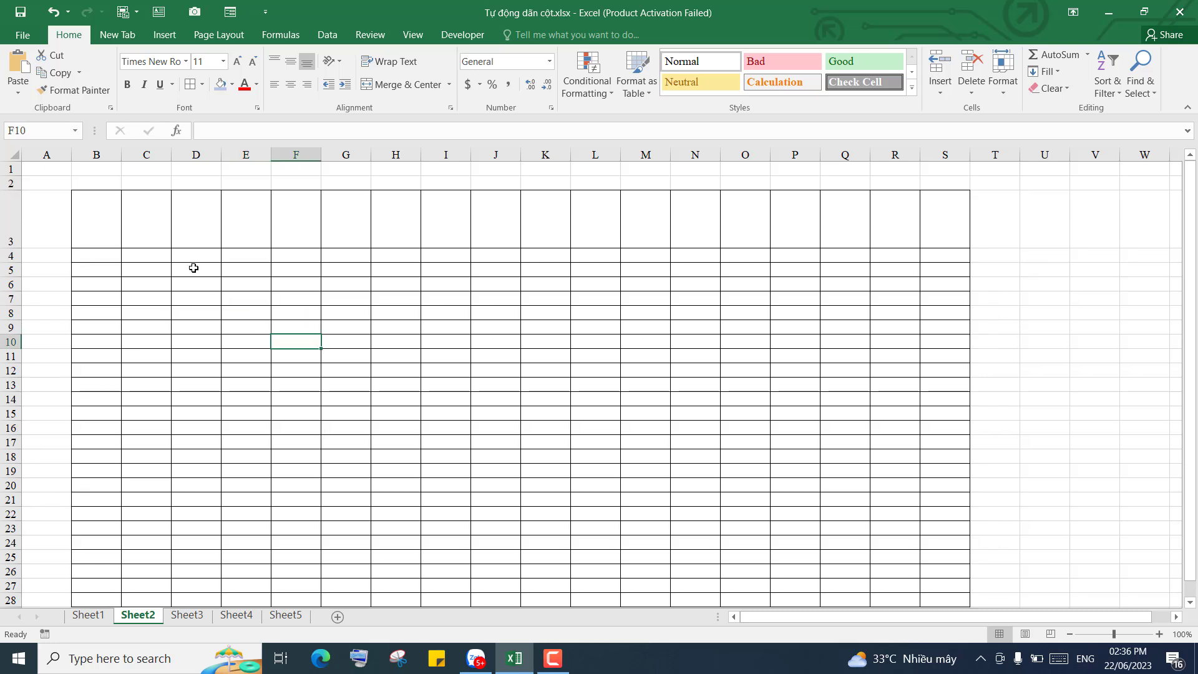
pyautogui.moveTo(96, 214); pyautogui.dragTo(942, 219)
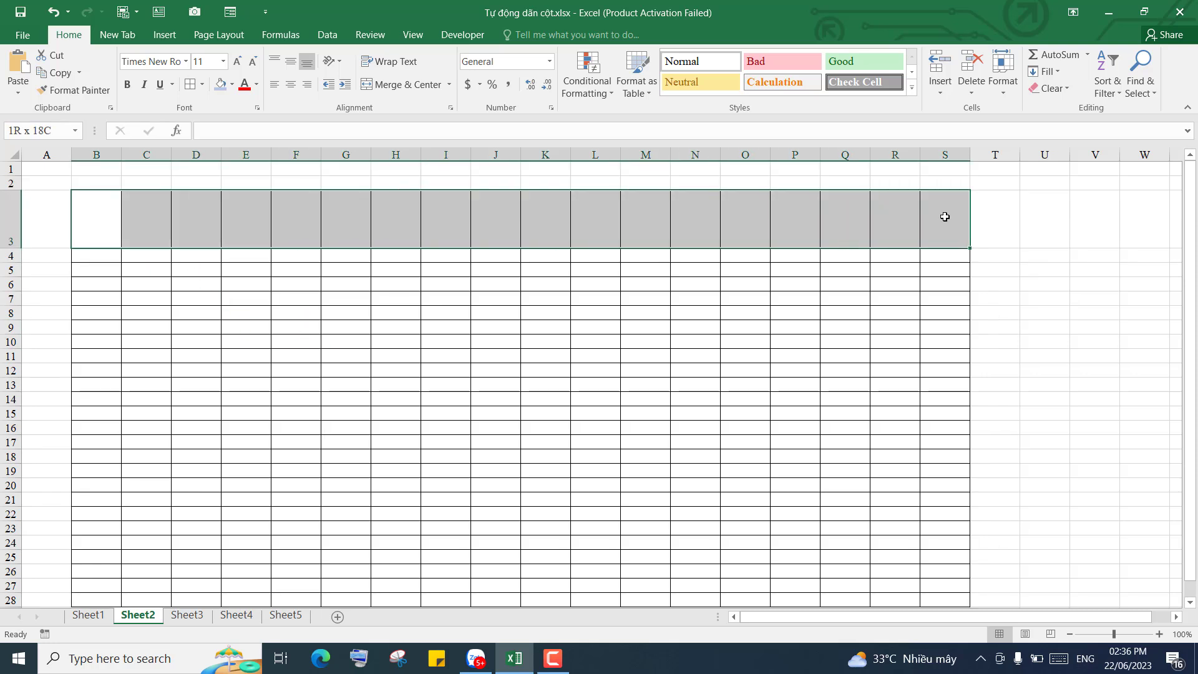
# Step: Fill the header row B3:S3 with a blue theme colour
pyautogui.click(232, 85)
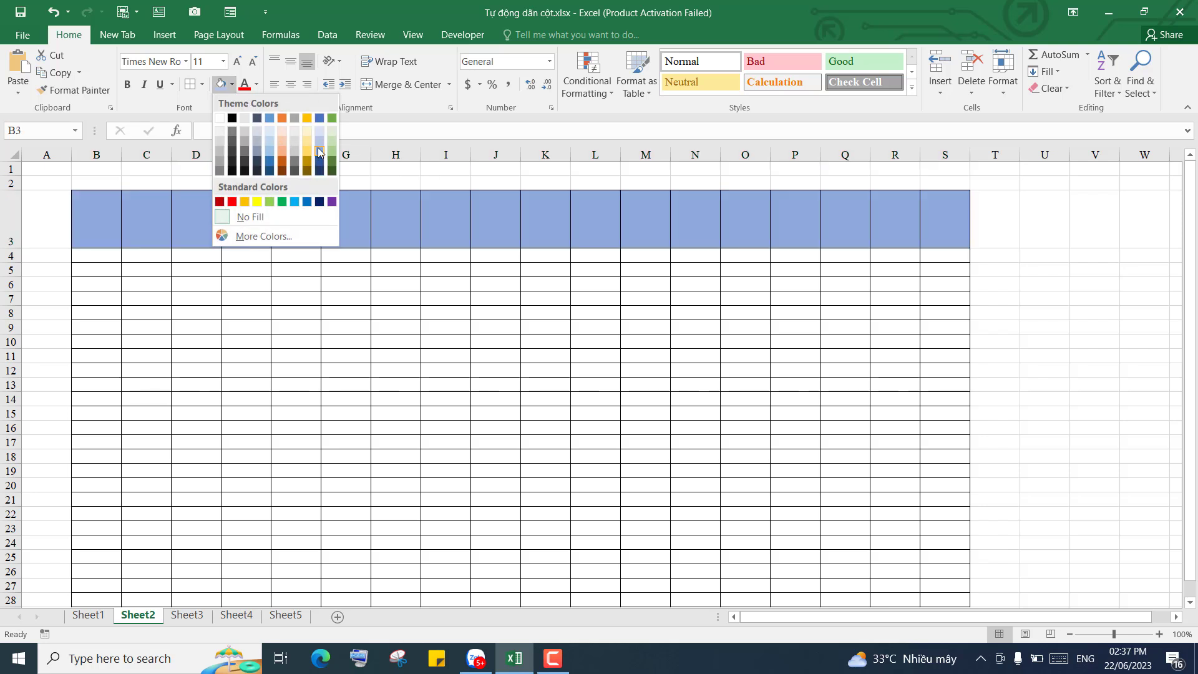
pyautogui.click(319, 152)
pyautogui.click(303, 314)
pyautogui.scroll(-1, 315, 308)
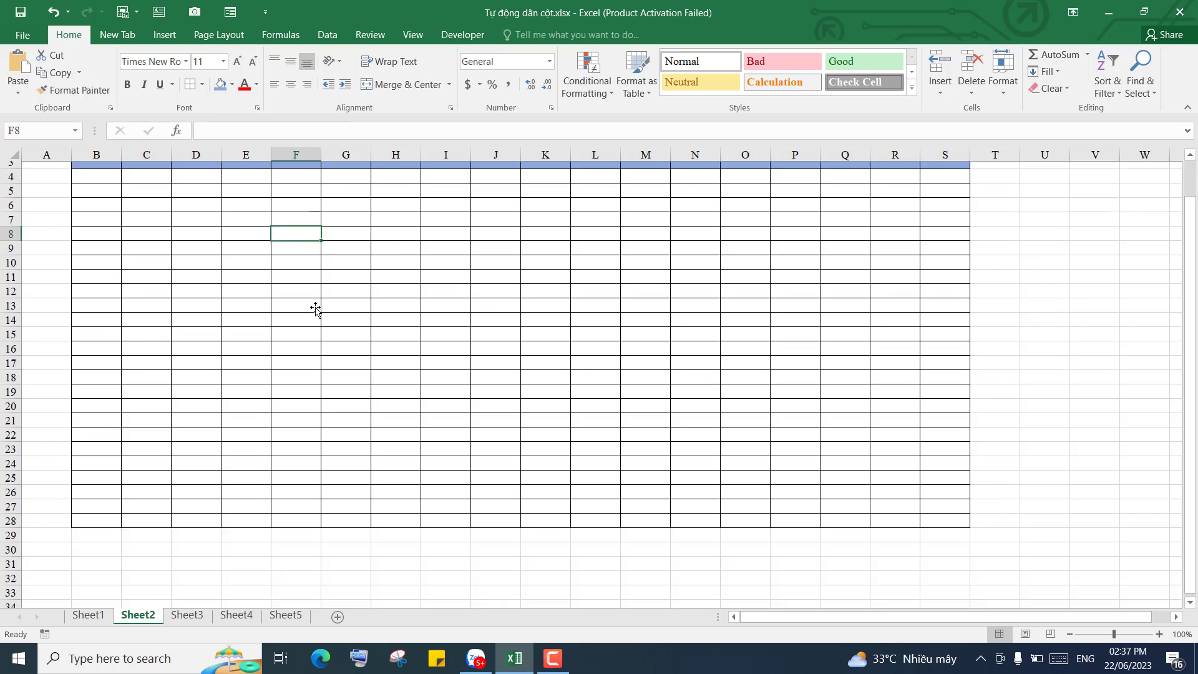
pyautogui.scroll(1, 314, 311)
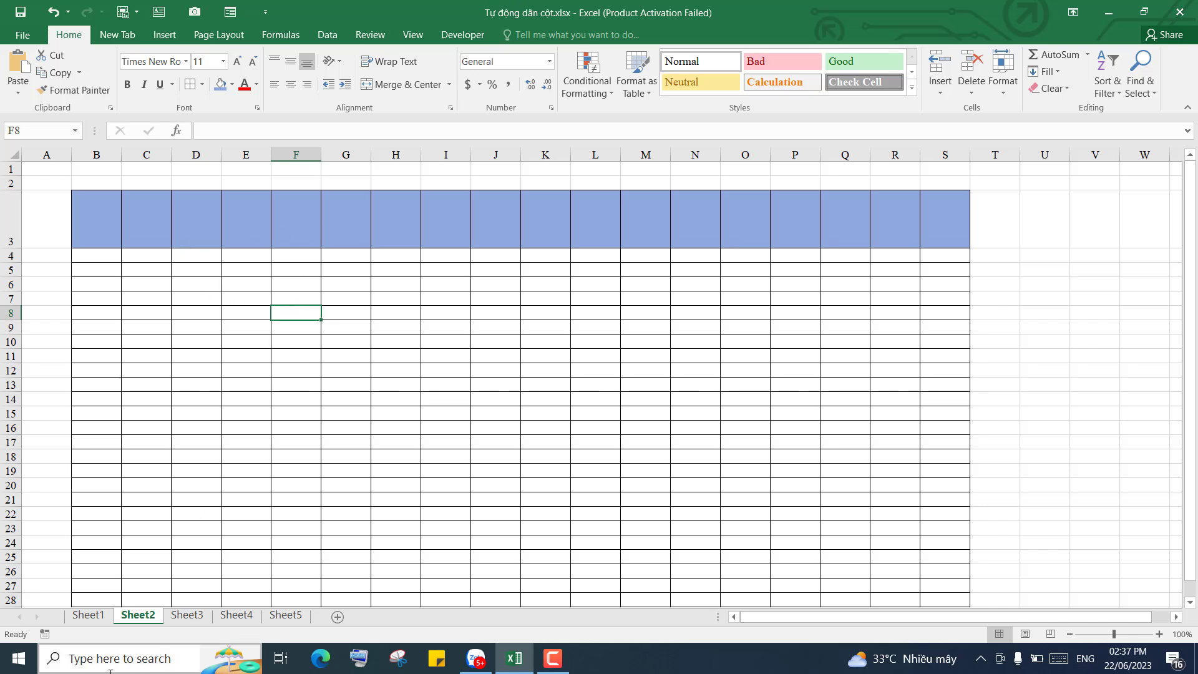
# Step: Compare against the finished Sheet1 table, then return to Sheet2
pyautogui.click(91, 616)
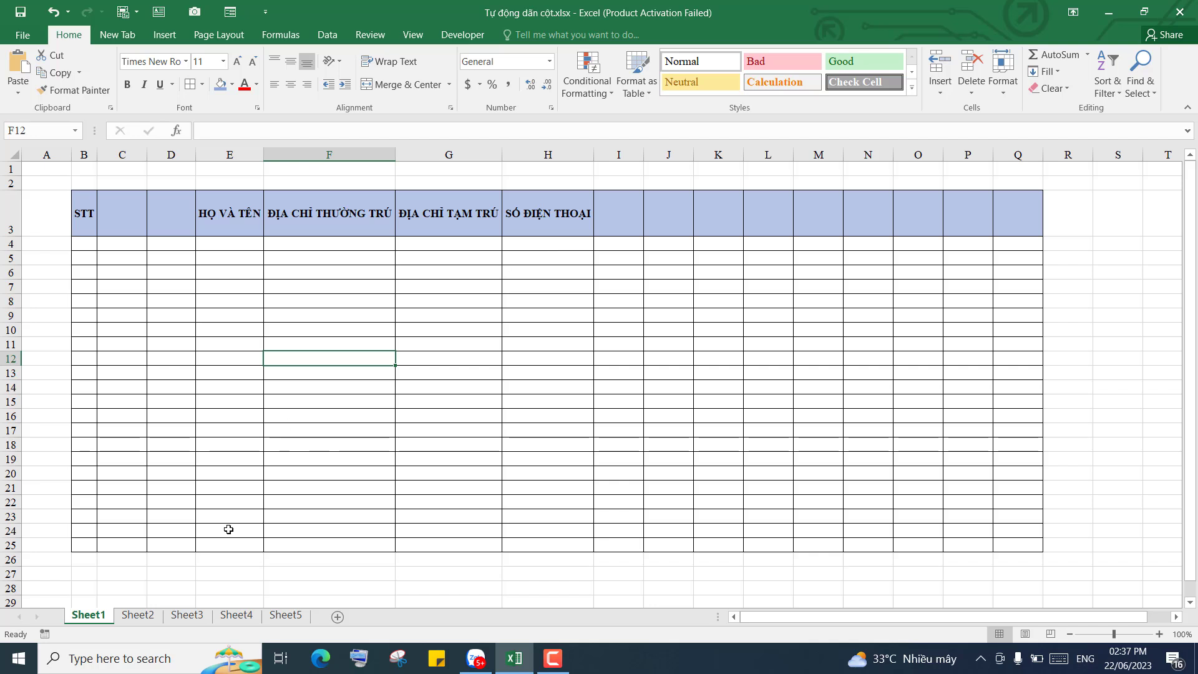
pyautogui.click(138, 616)
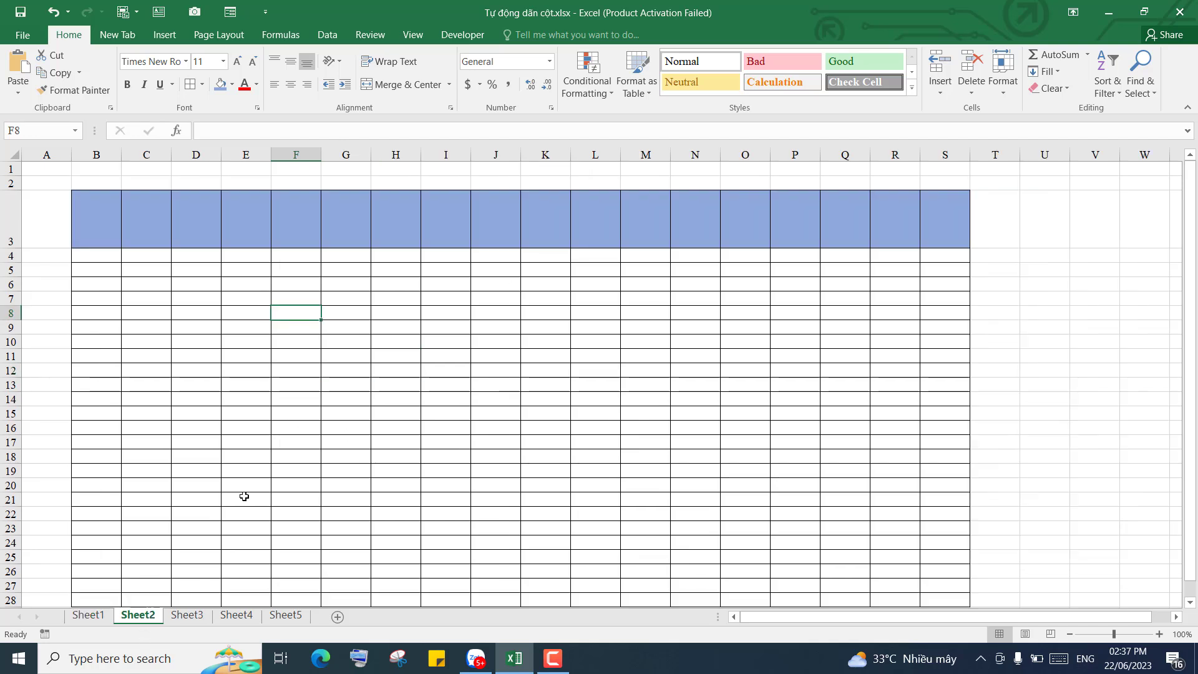
pyautogui.click(273, 468)
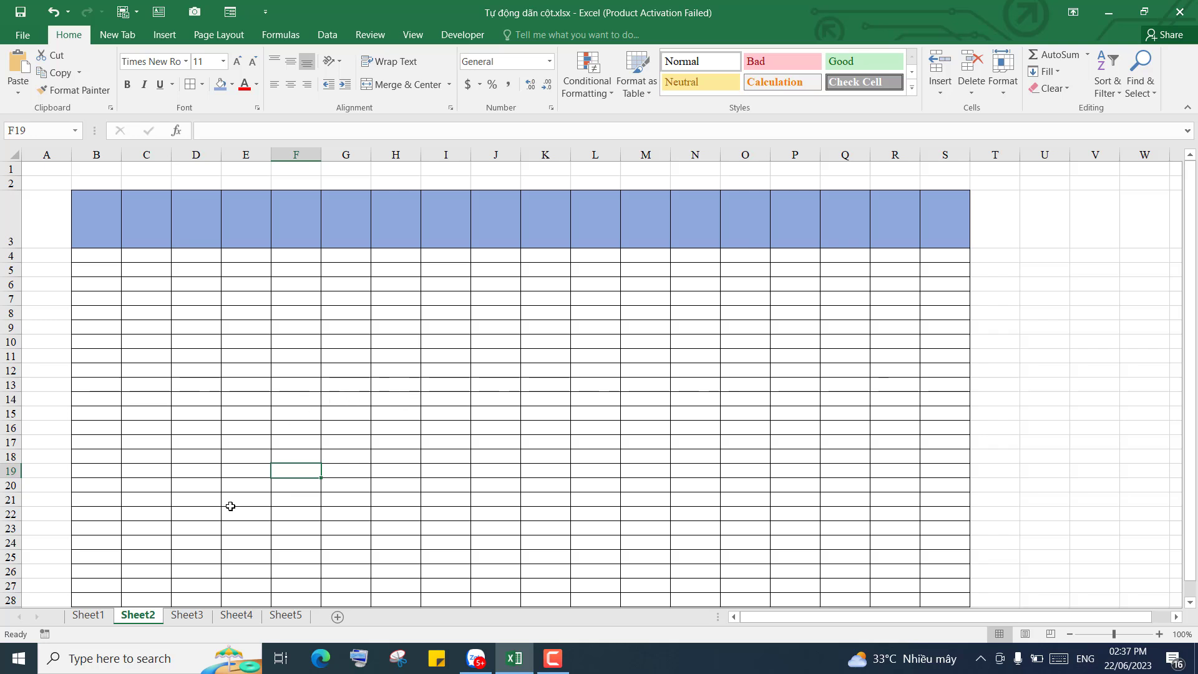
# Step: Use View Code on the Sheet2 tab to reach its VBA module
pyautogui.rightClick(144, 618)
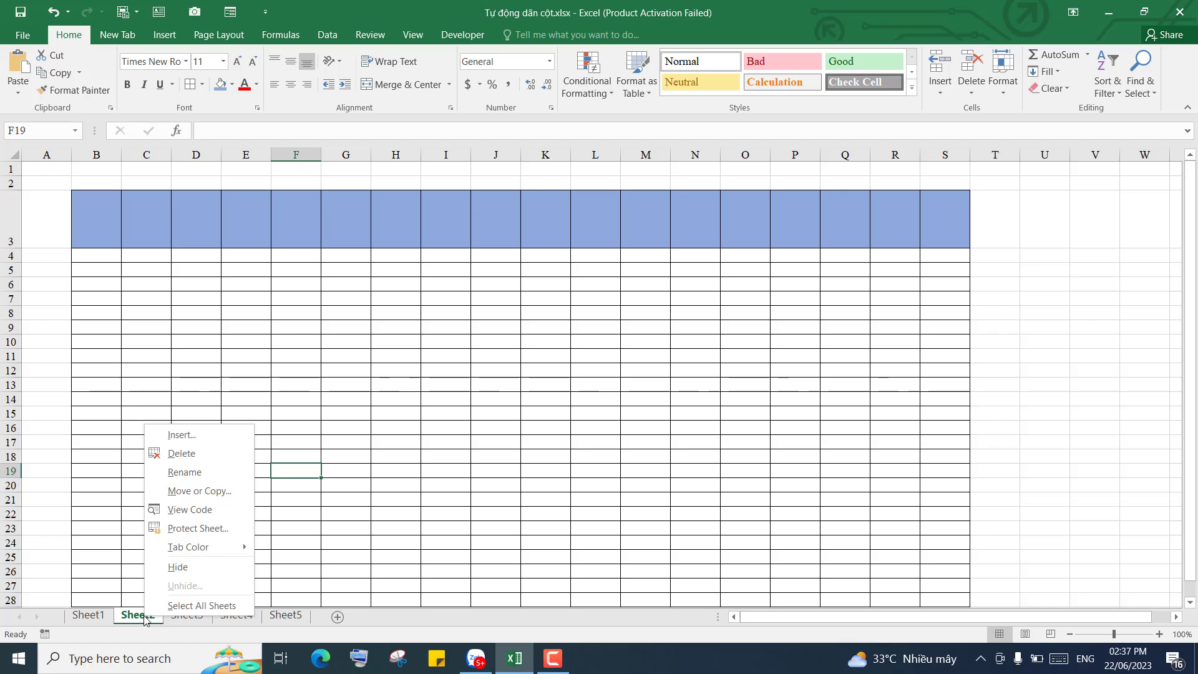
pyautogui.click(216, 513)
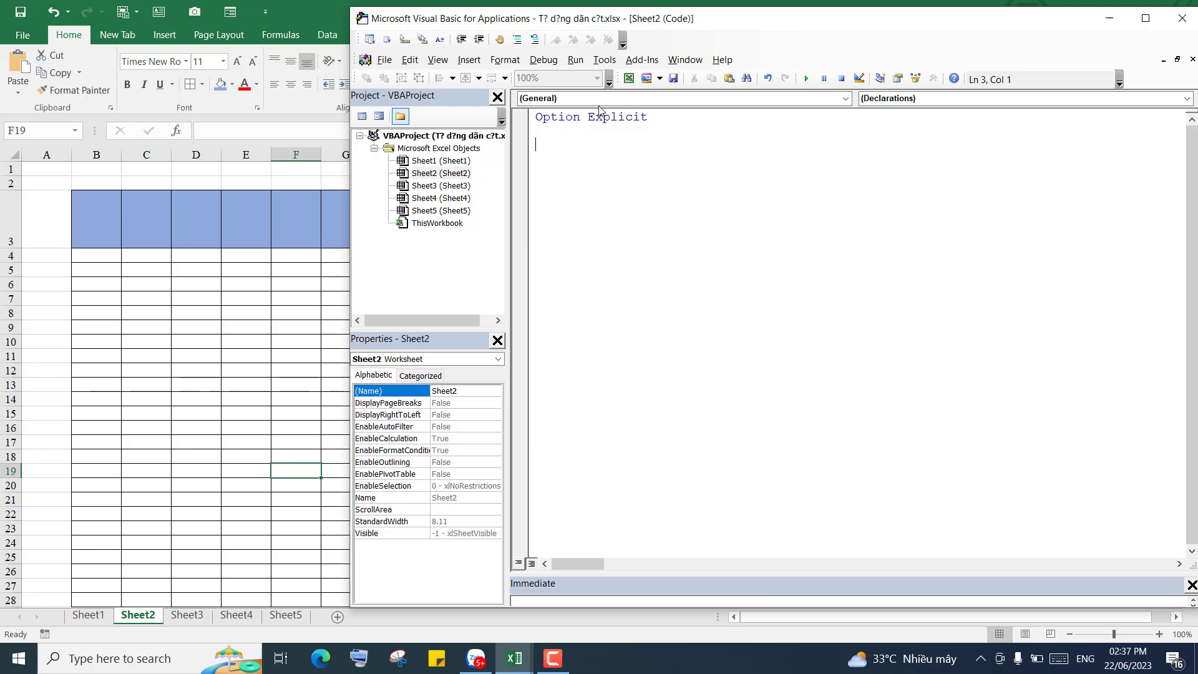
# Step: Choose Worksheet in the Object list to insert the SelectionChange stub, cursor inside it
pyautogui.click(846, 99)
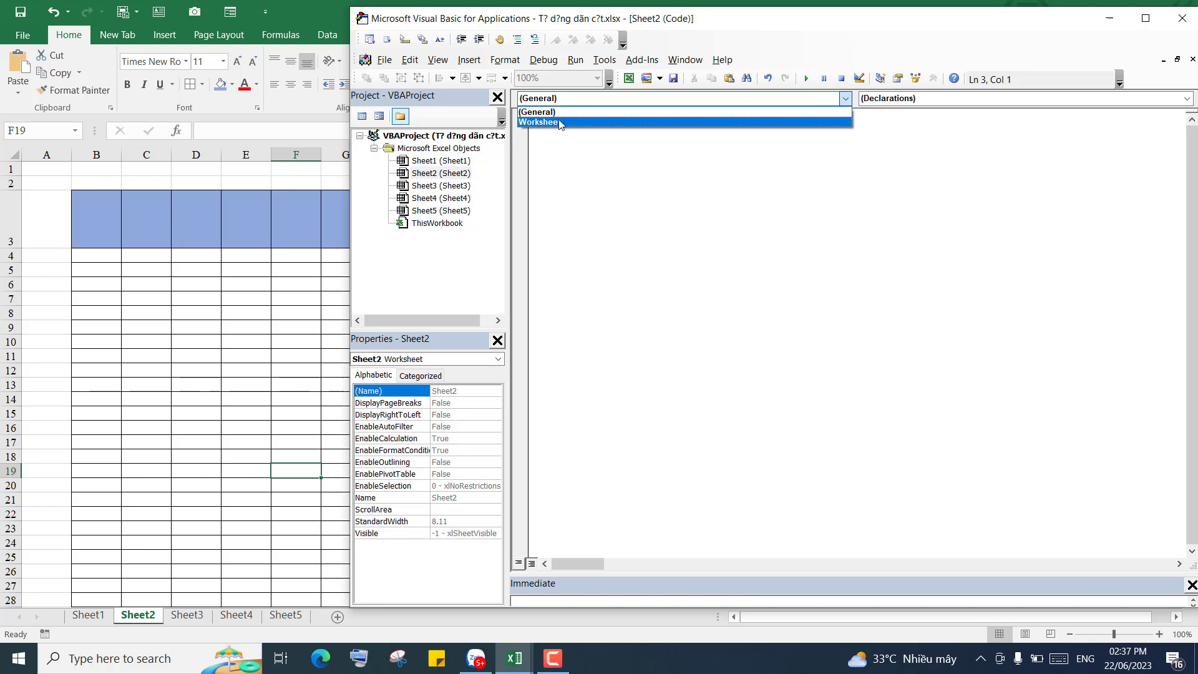
pyautogui.click(540, 123)
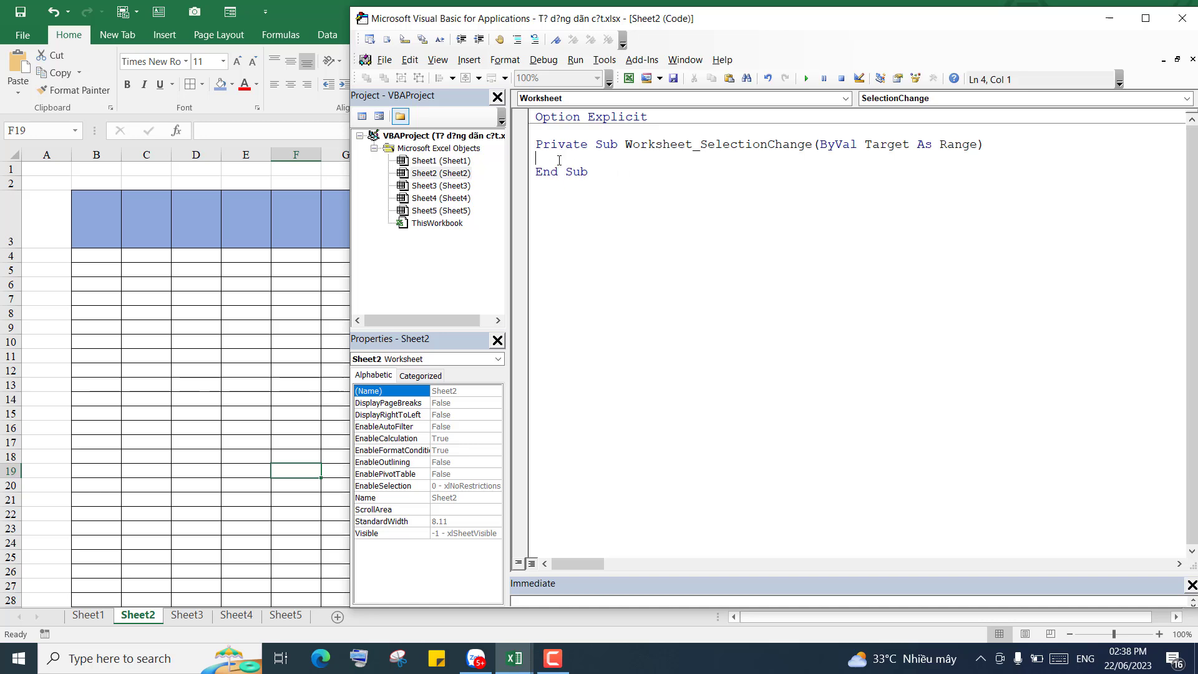
pyautogui.moveTo(535, 143)
pyautogui.mouseDown()
pyautogui.moveTo(618, 144)
pyautogui.moveTo(531, 176)
pyautogui.mouseUp()
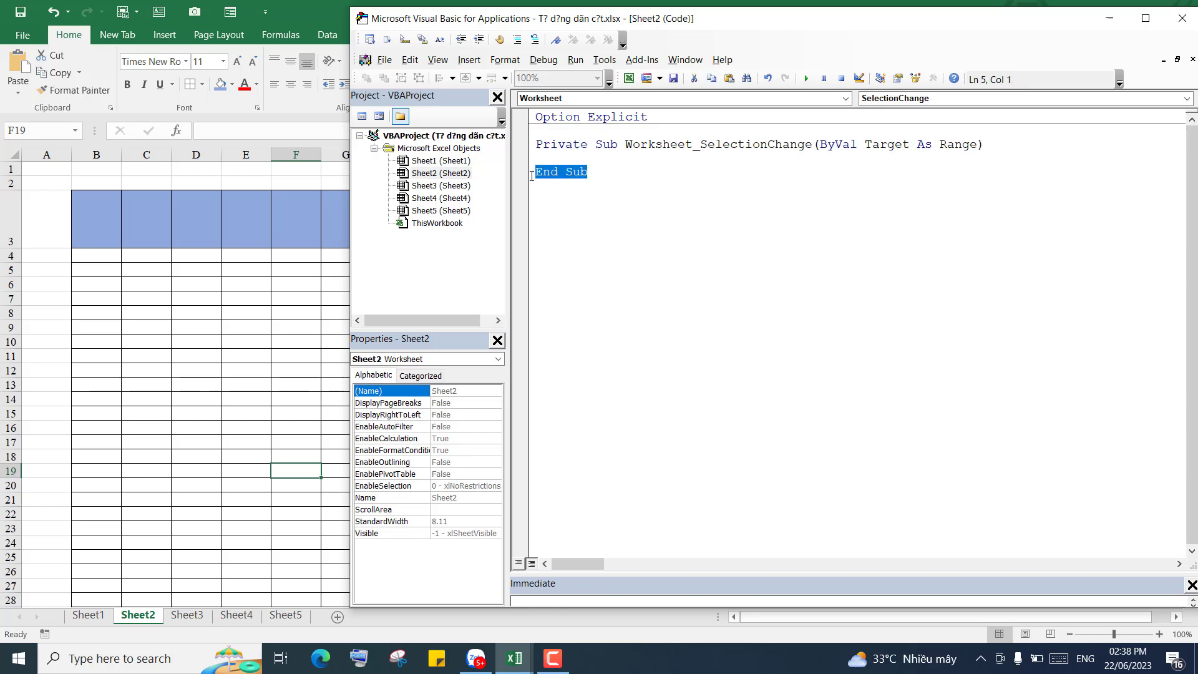
pyautogui.click(580, 158)
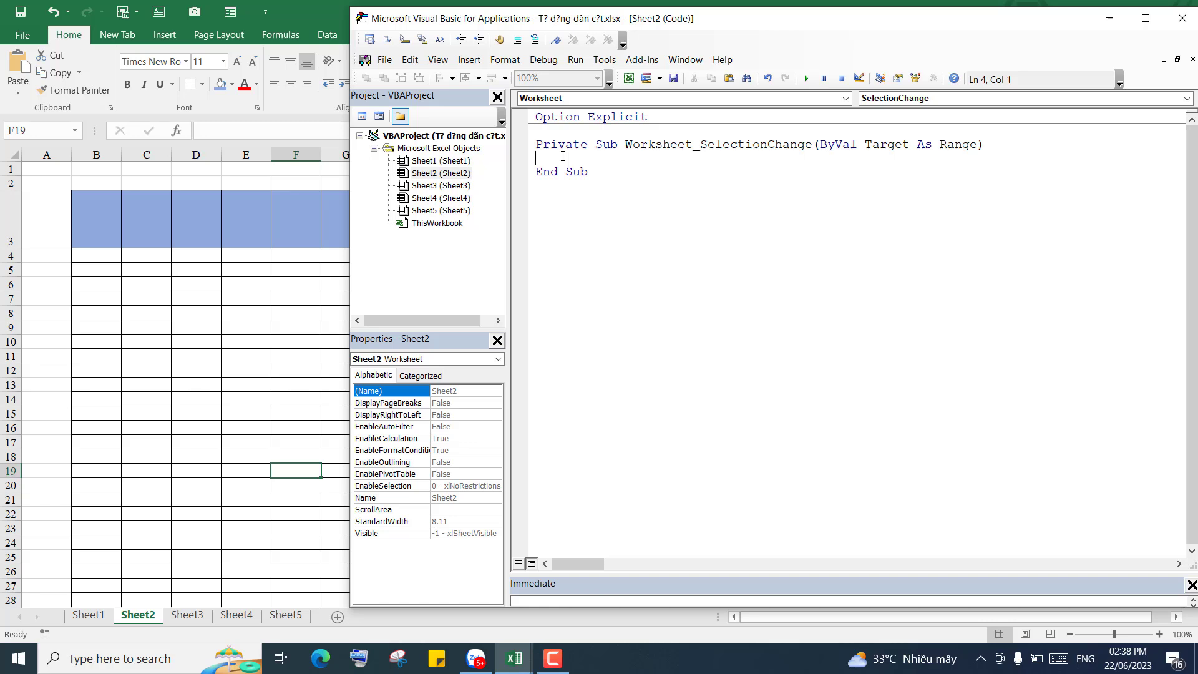
# Step: Write Cells.EntireColumn.AutoFit inside the SelectionChange procedure using autocomplete suggestions
pyautogui.write('c')
pyautogui.write('ell')
pyautogui.write('s')
pyautogui.write('.')
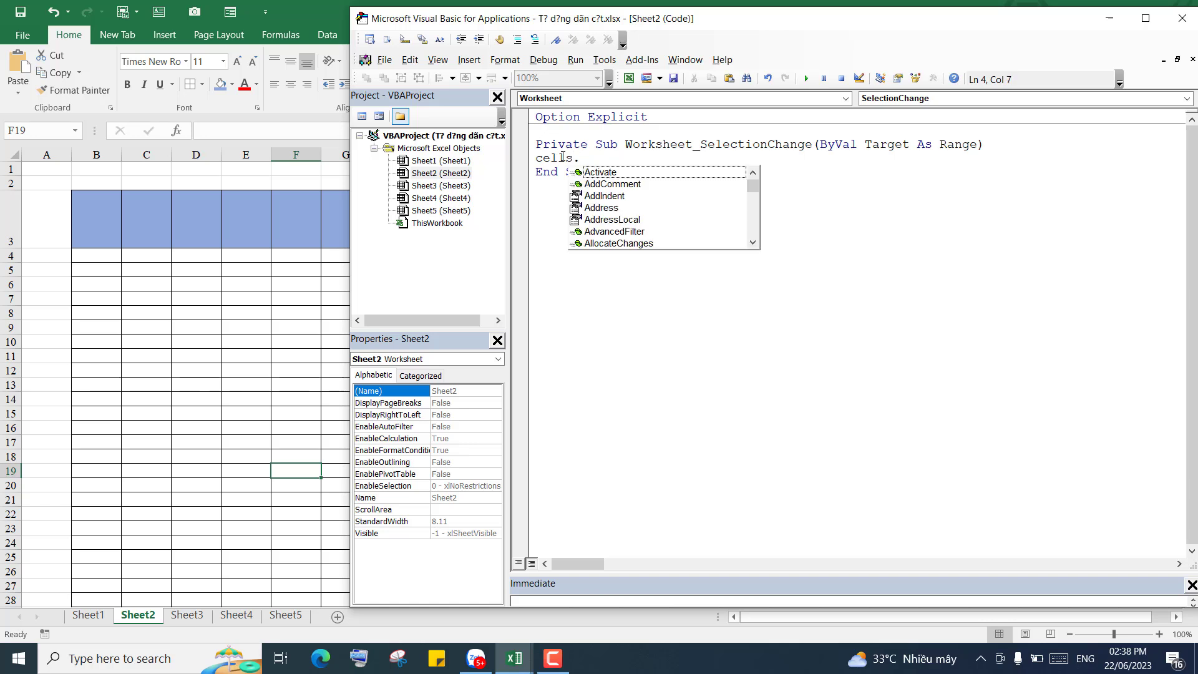
pyautogui.write('en')
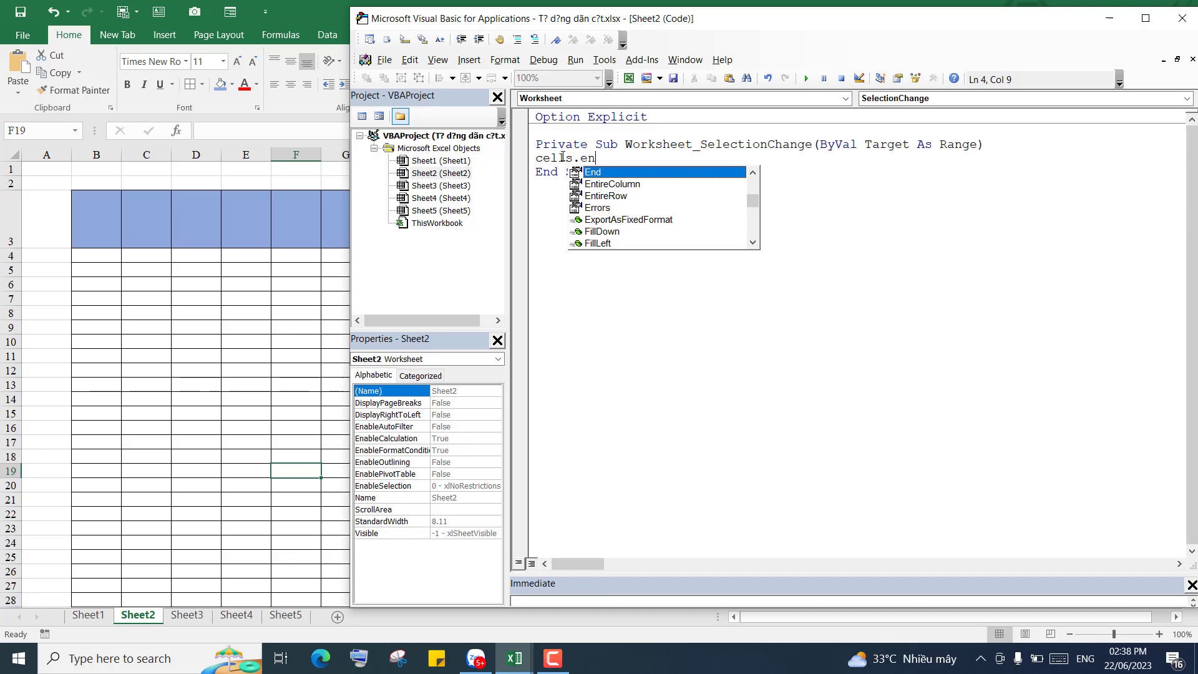
pyautogui.doubleClick(614, 184)
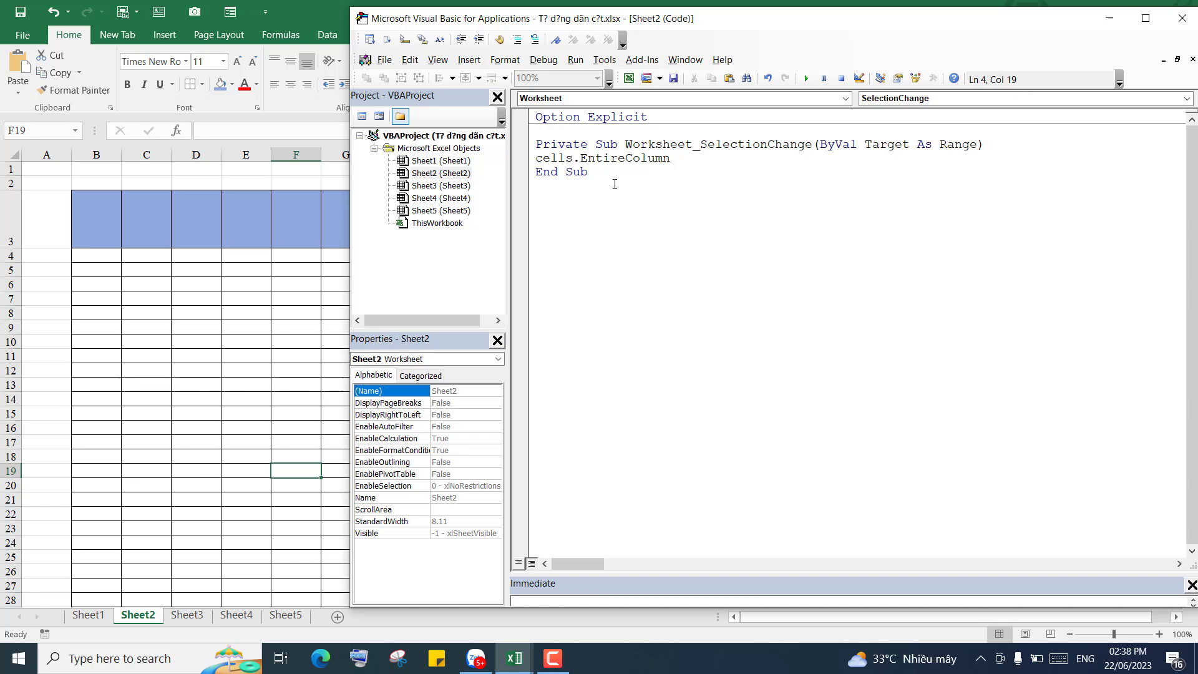
pyautogui.write('.')
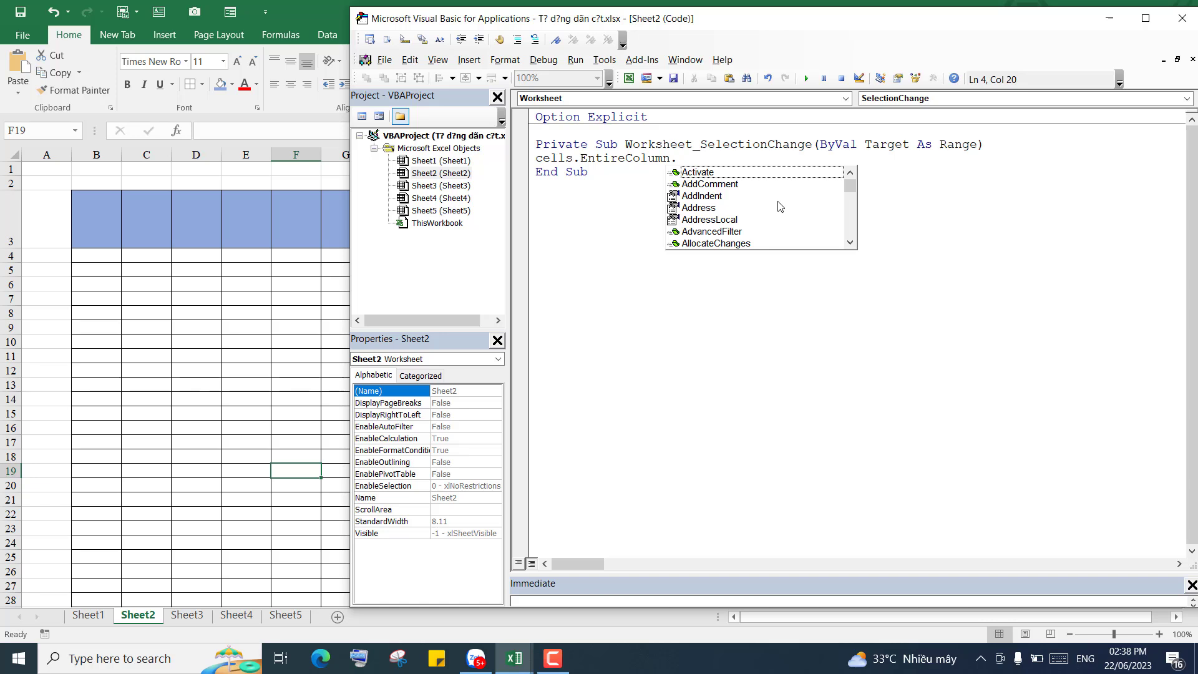
pyautogui.write('a')
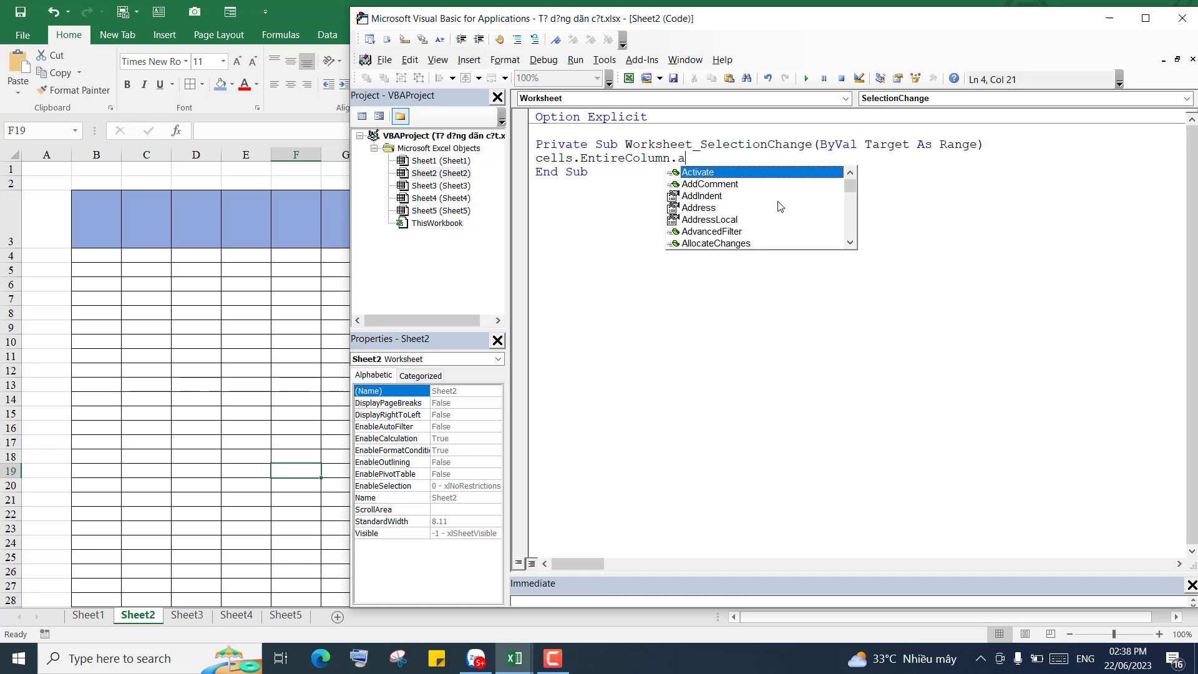
pyautogui.write('uto')
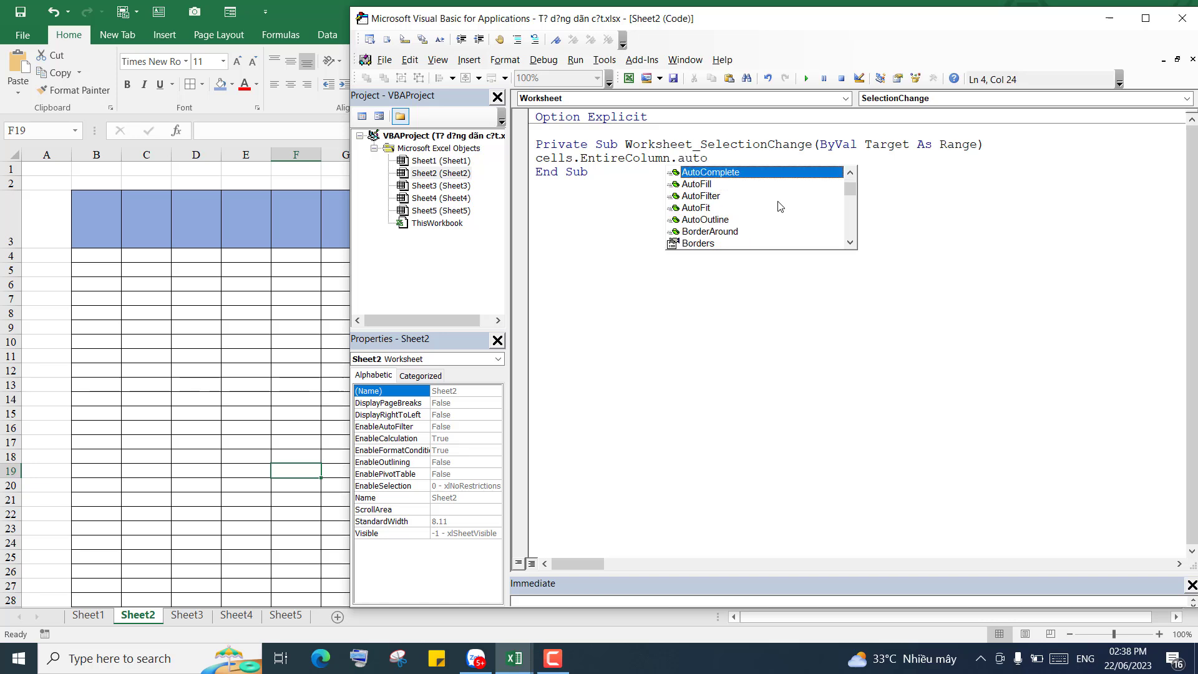
pyautogui.click(700, 211)
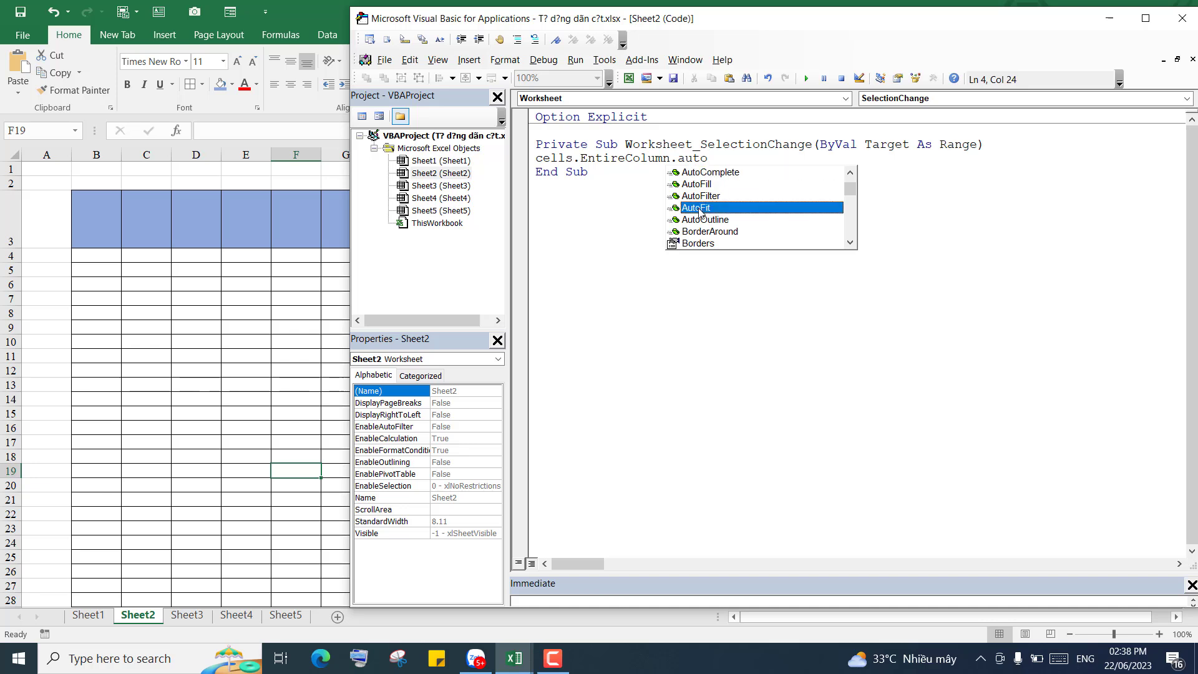
pyautogui.doubleClick(700, 208)
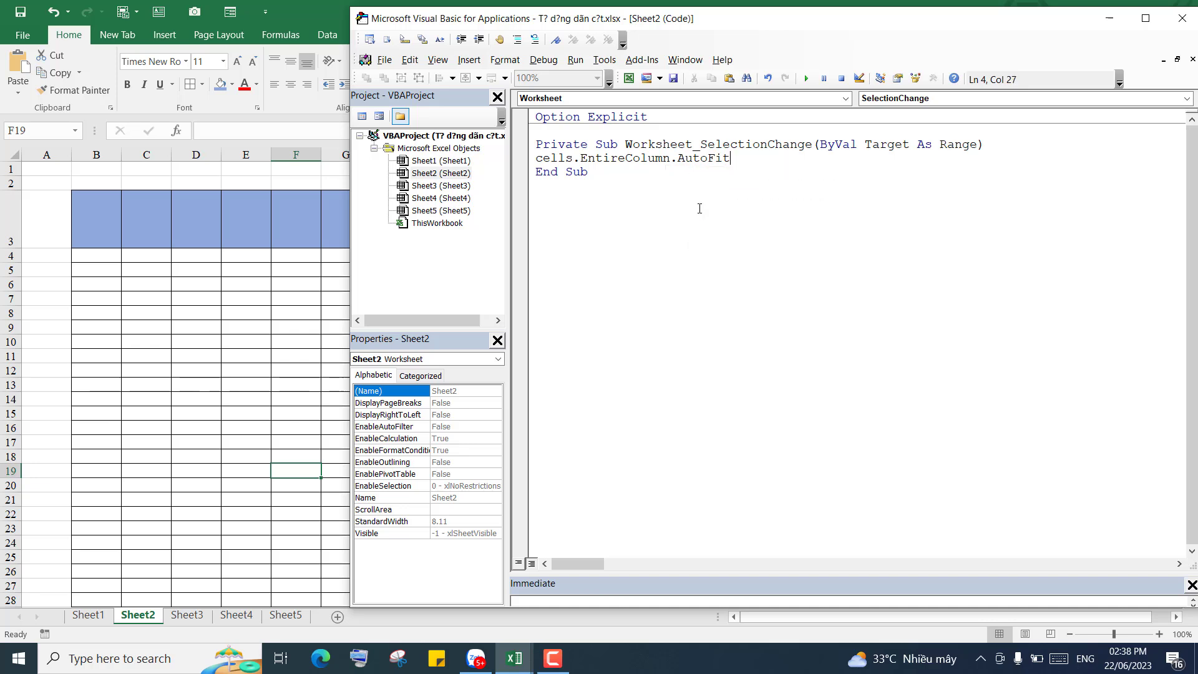
pyautogui.click(647, 201)
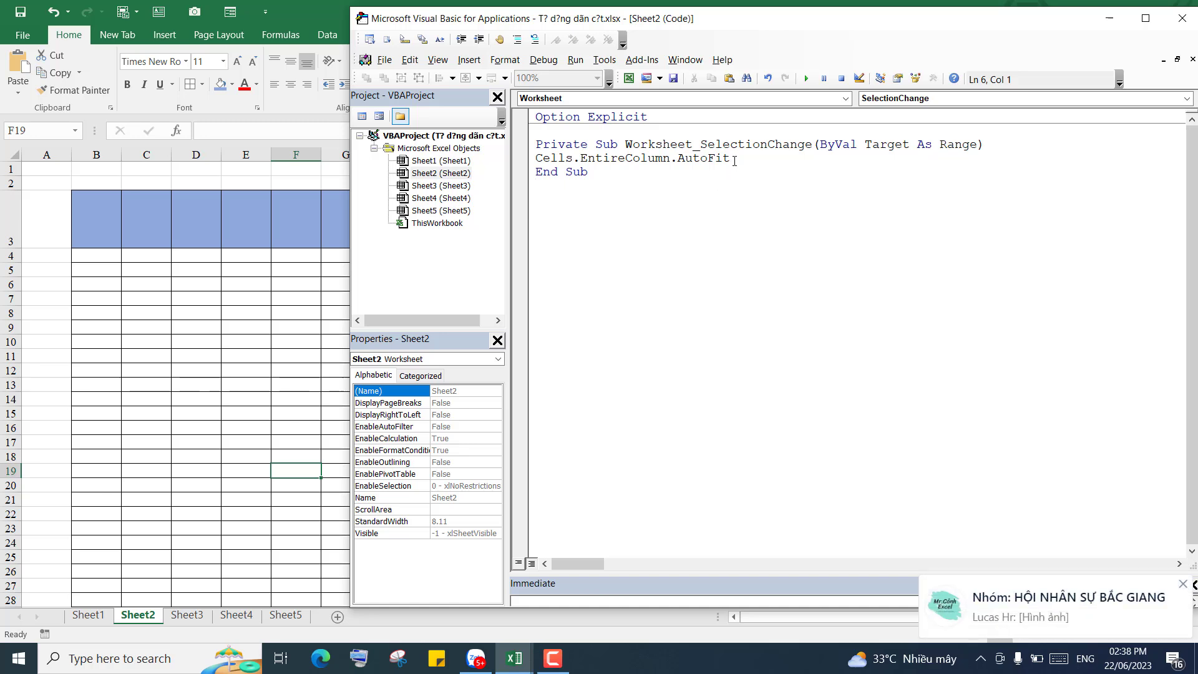
pyautogui.moveTo(729, 158); pyautogui.dragTo(539, 159)
pyautogui.click(611, 194)
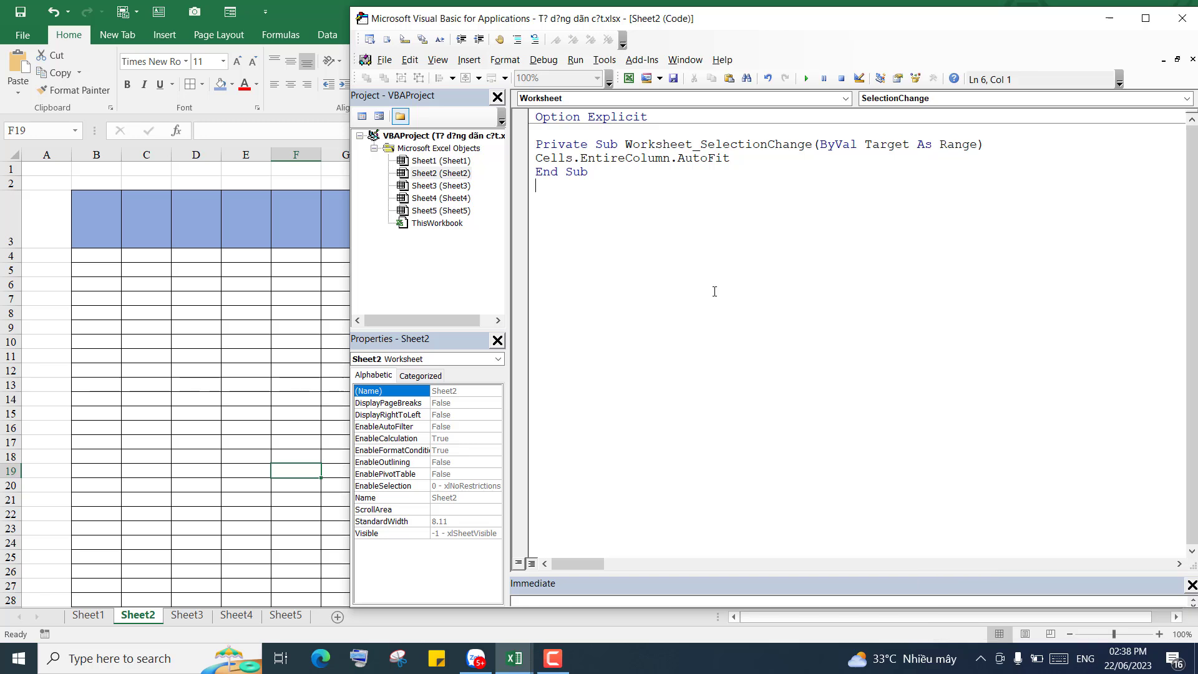
# Step: Close the VBA editor and return to Sheet2
pyautogui.click(1188, 24)
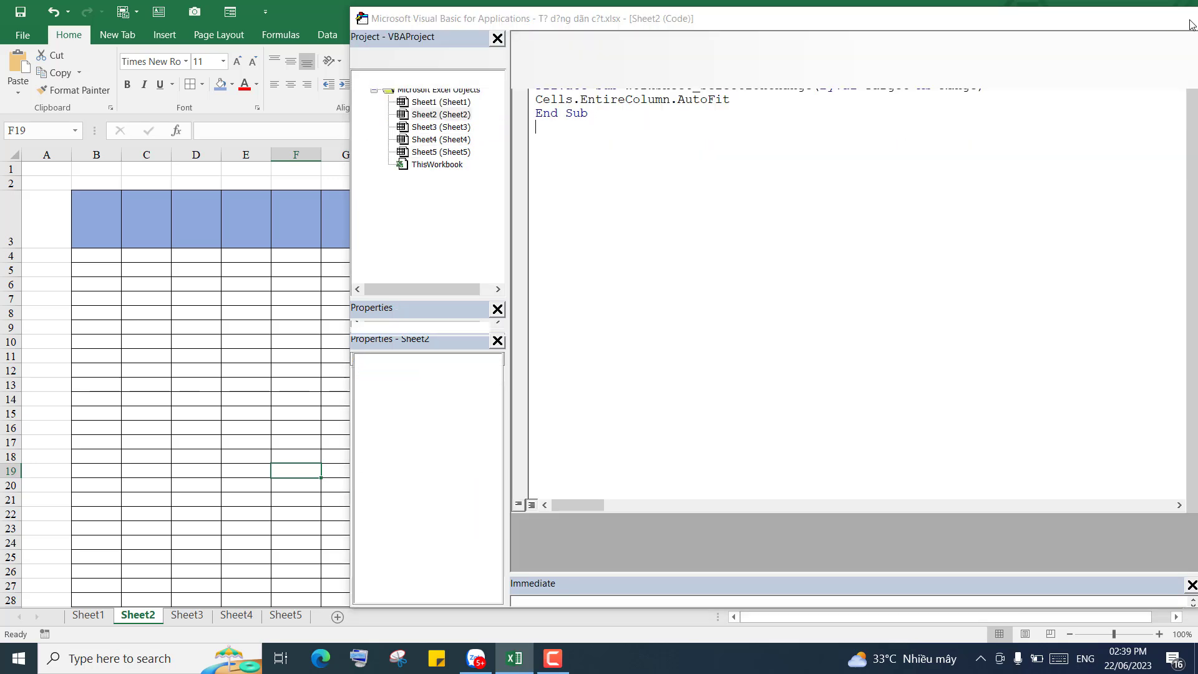
pyautogui.click(545, 353)
pyautogui.click(417, 328)
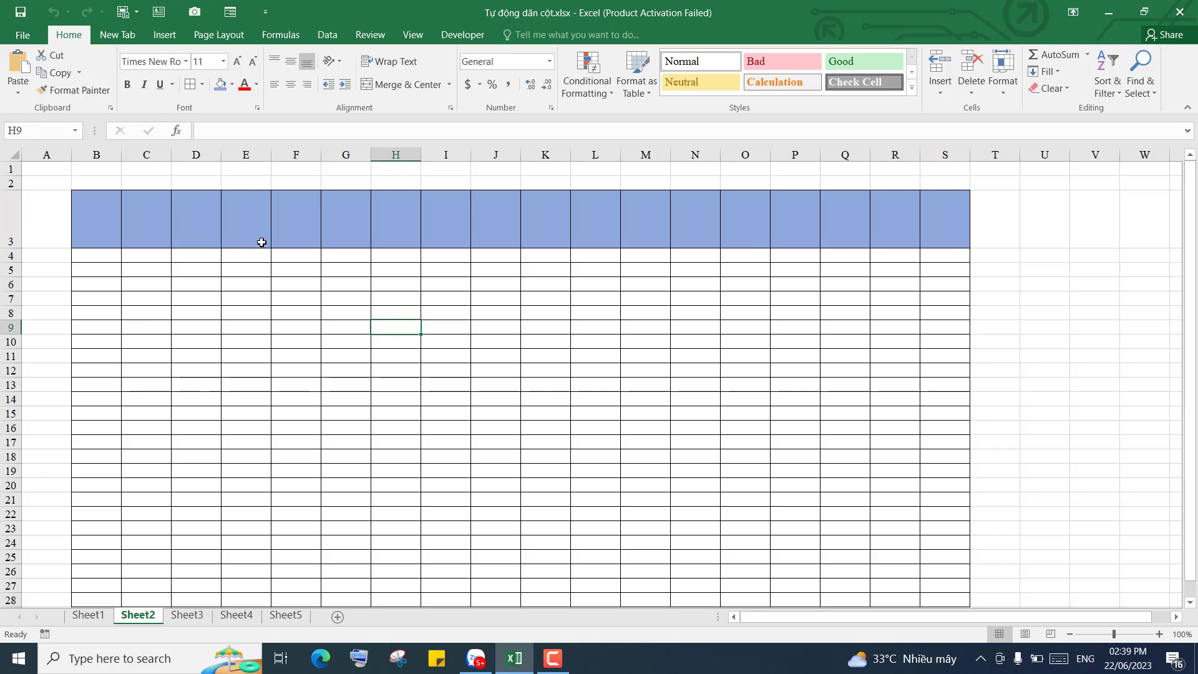
# Step: Type HỌ VÀ TÊN in D3 so the macro auto-widens column D
pyautogui.click(187, 206)
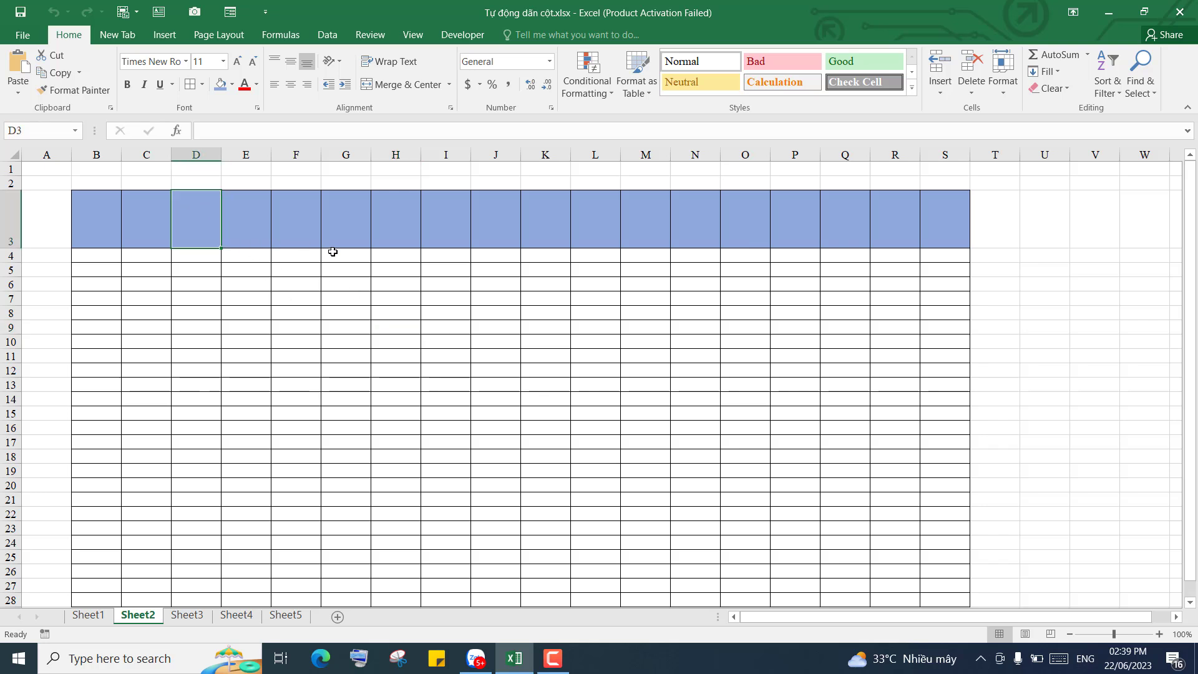
pyautogui.write('ho')
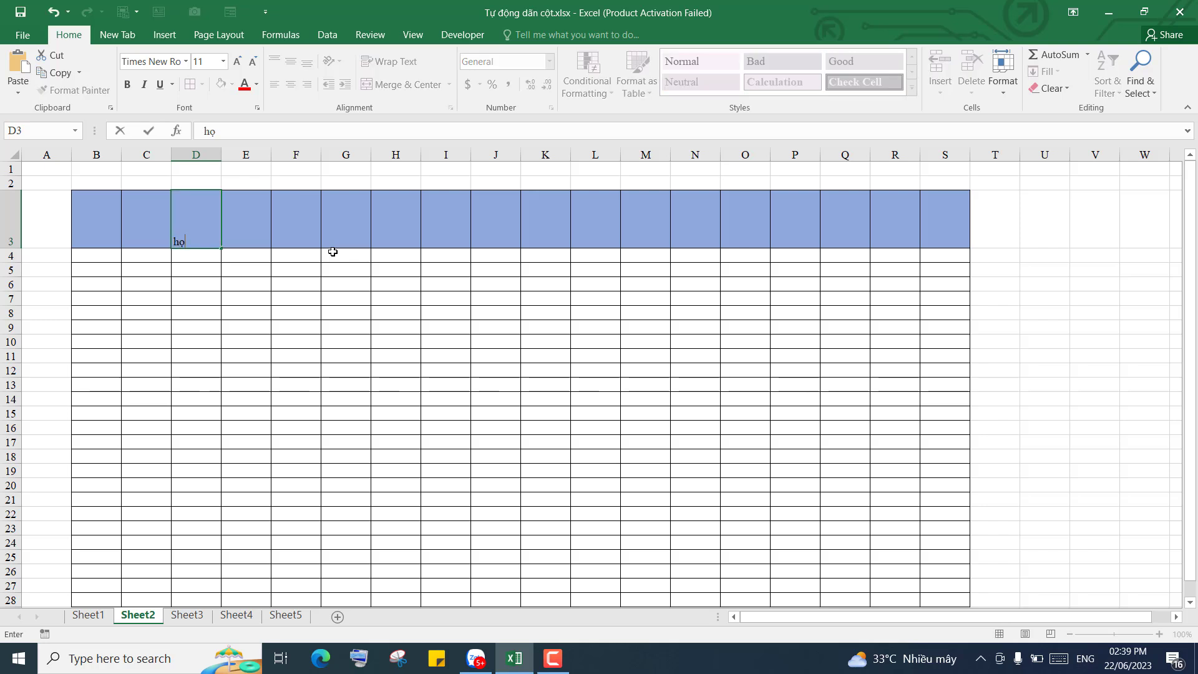
pyautogui.press('BackSpace')
pyautogui.press('BackSpace')
pyautogui.write('HỌ VÀ T')
pyautogui.write('ÊN')
pyautogui.press('Return')
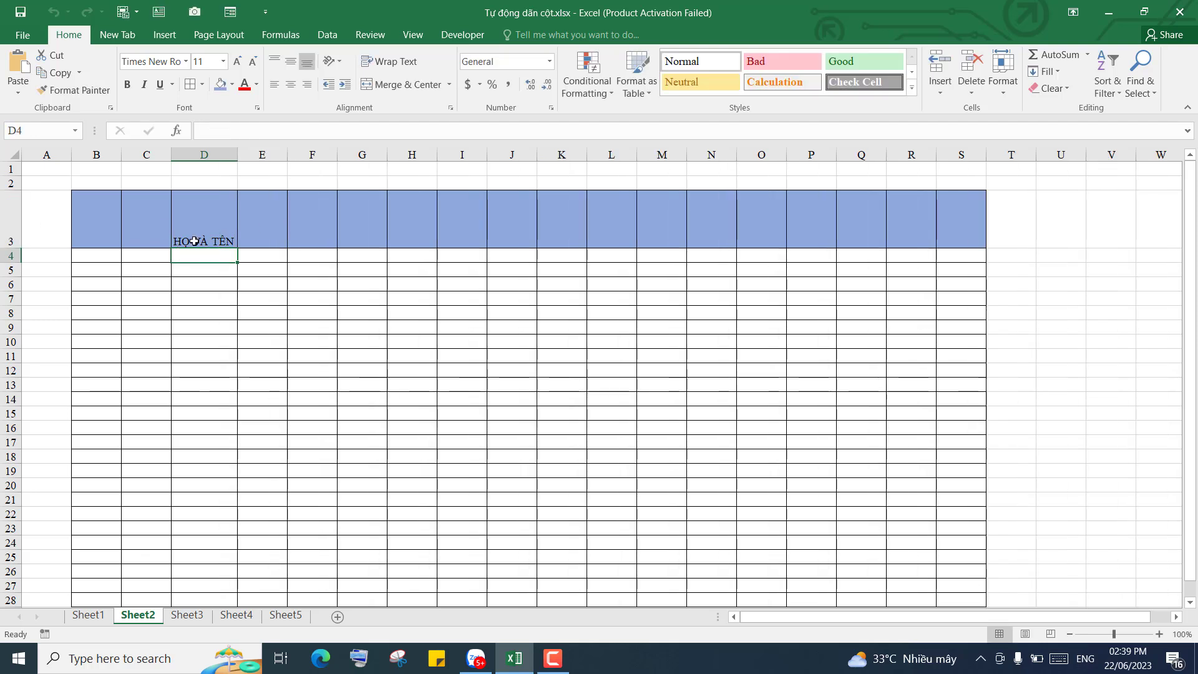
pyautogui.click(9, 219)
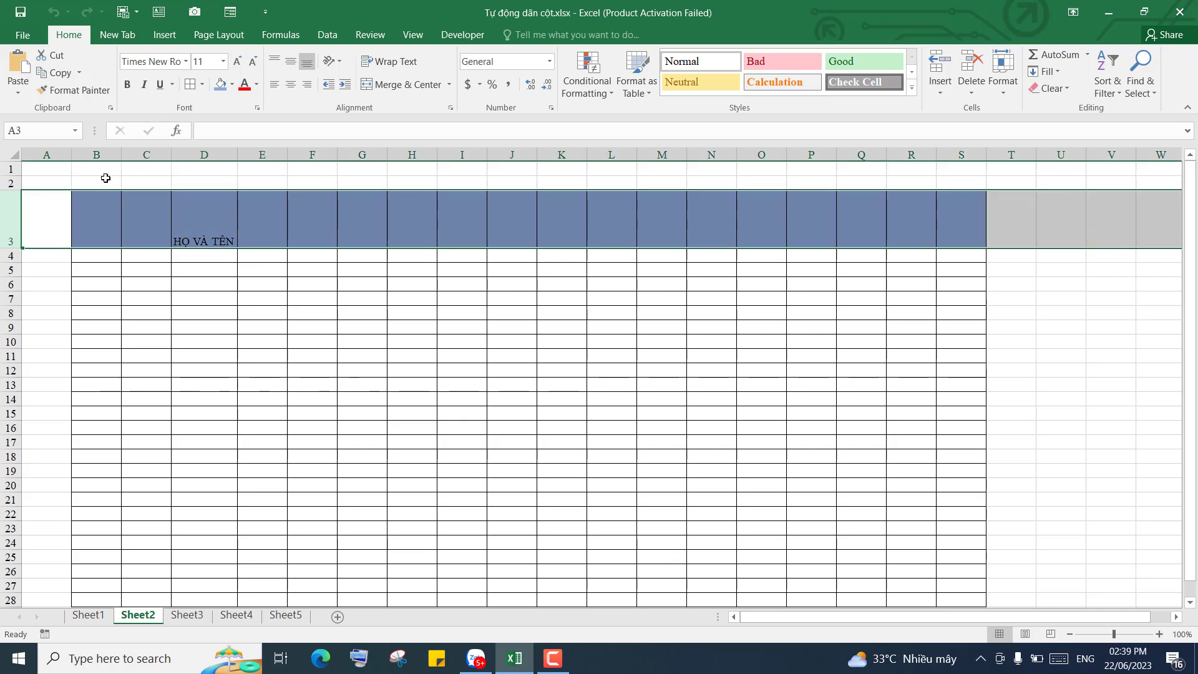
# Step: Centre row 3 horizontally and vertically and make it bold
pyautogui.click(290, 86)
pyautogui.click(291, 61)
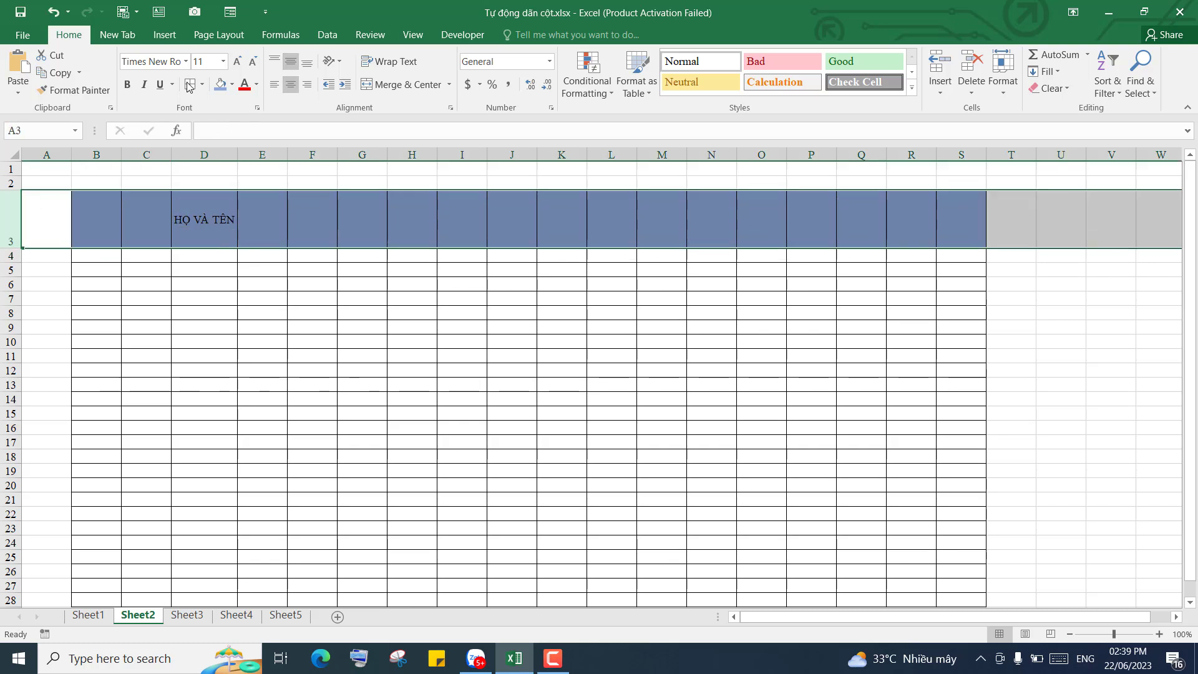
pyautogui.click(128, 86)
# Step: Enter ĐỊA CHỈ THƯỜNG TRÚ in E3 and ĐỊA CHỈ TẠM TRÚ in F3
pyautogui.click(266, 220)
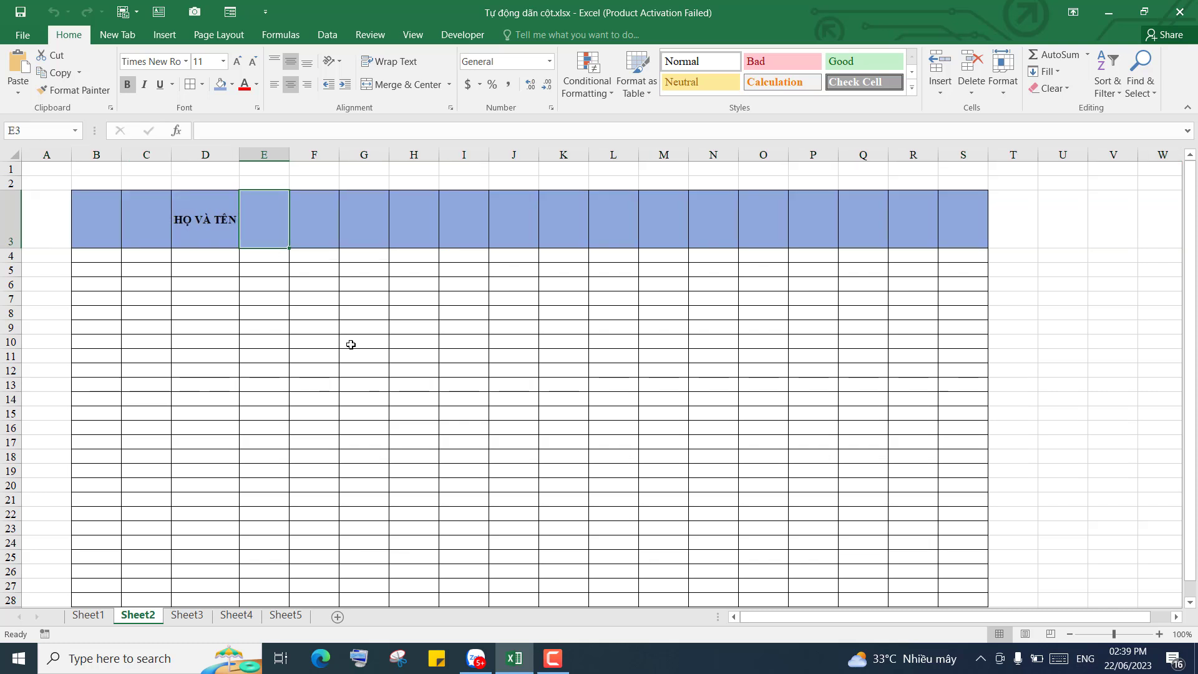
pyautogui.write('ĐỊA CHỈ')
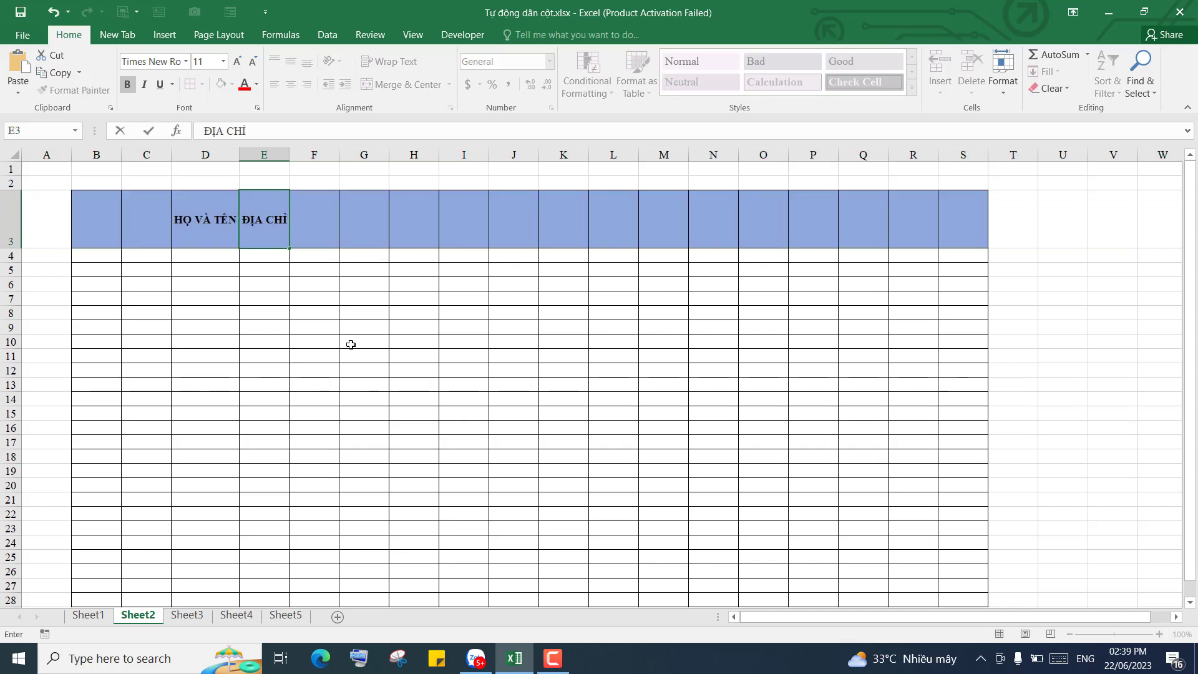
pyautogui.write(' THƯƠNG TRU')
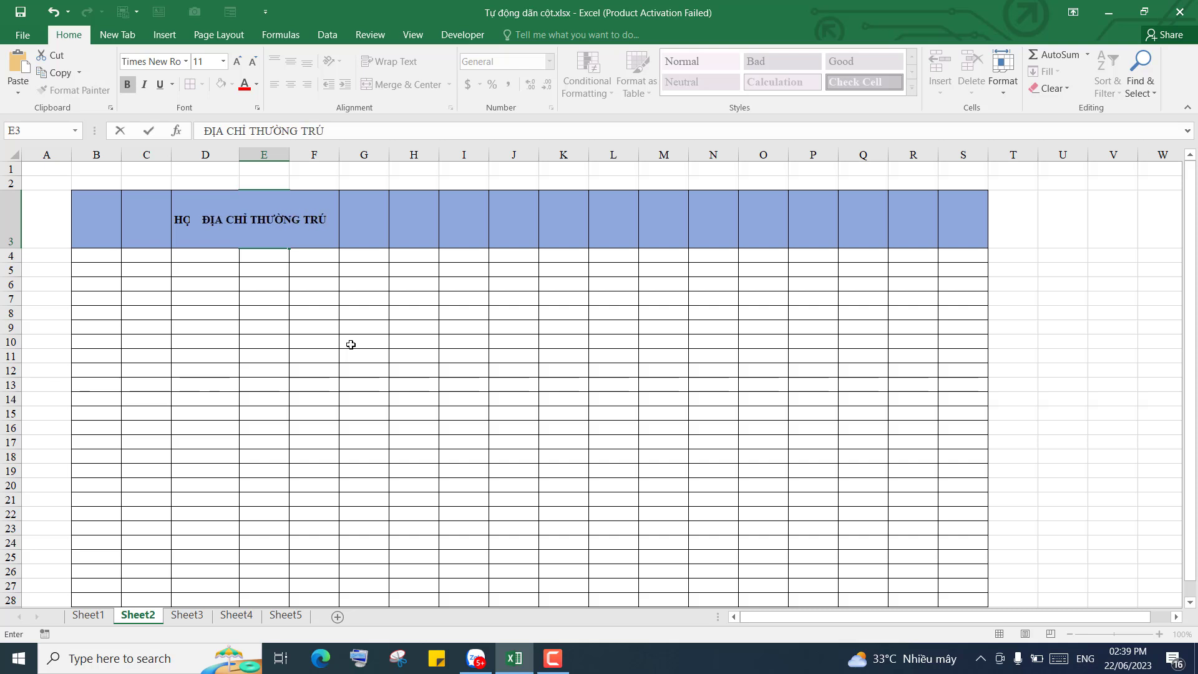
pyautogui.press('Return')
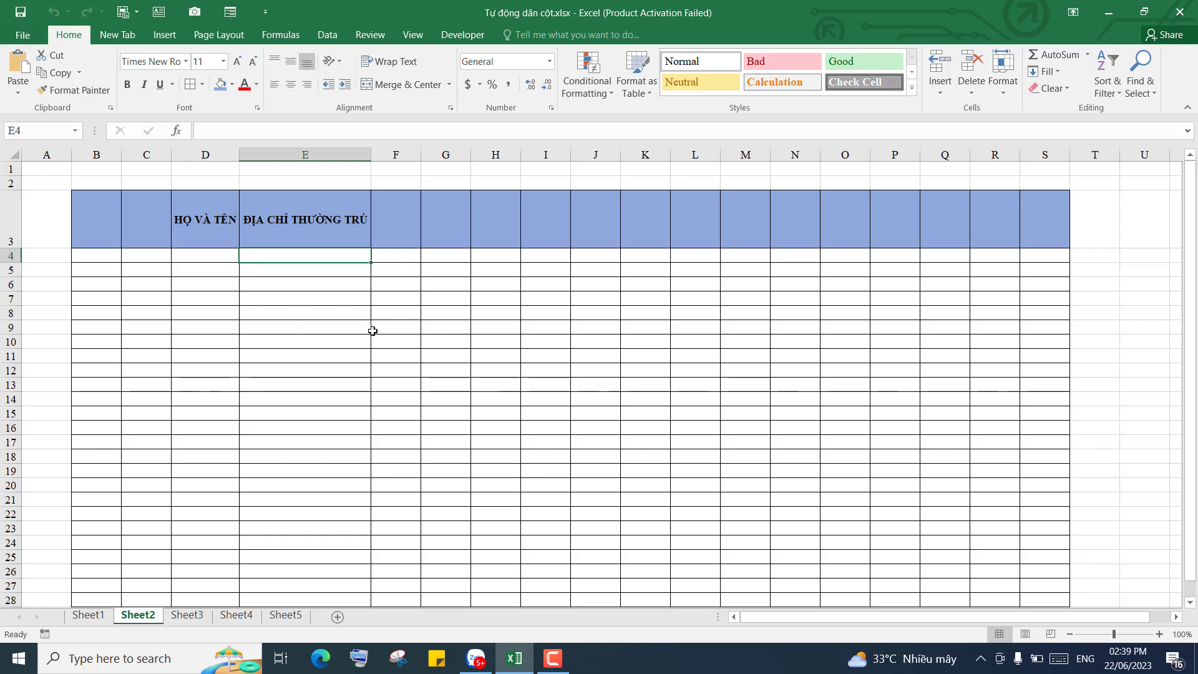
pyautogui.click(405, 223)
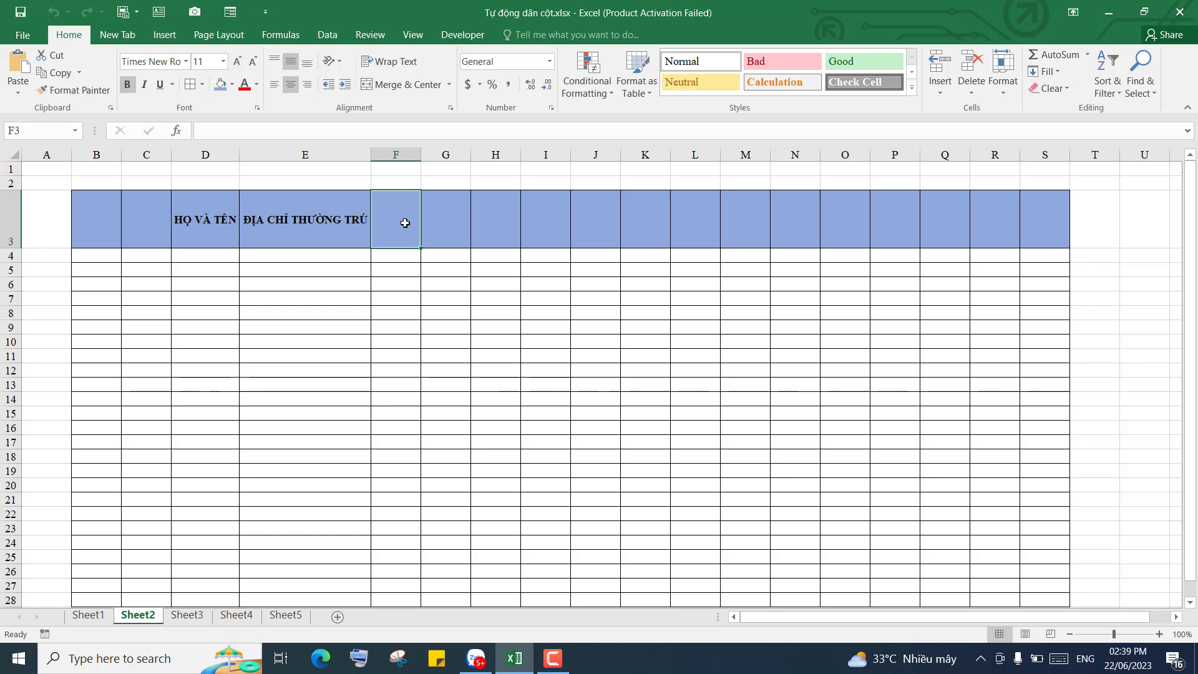
pyautogui.write('ĐỊA CHỈ')
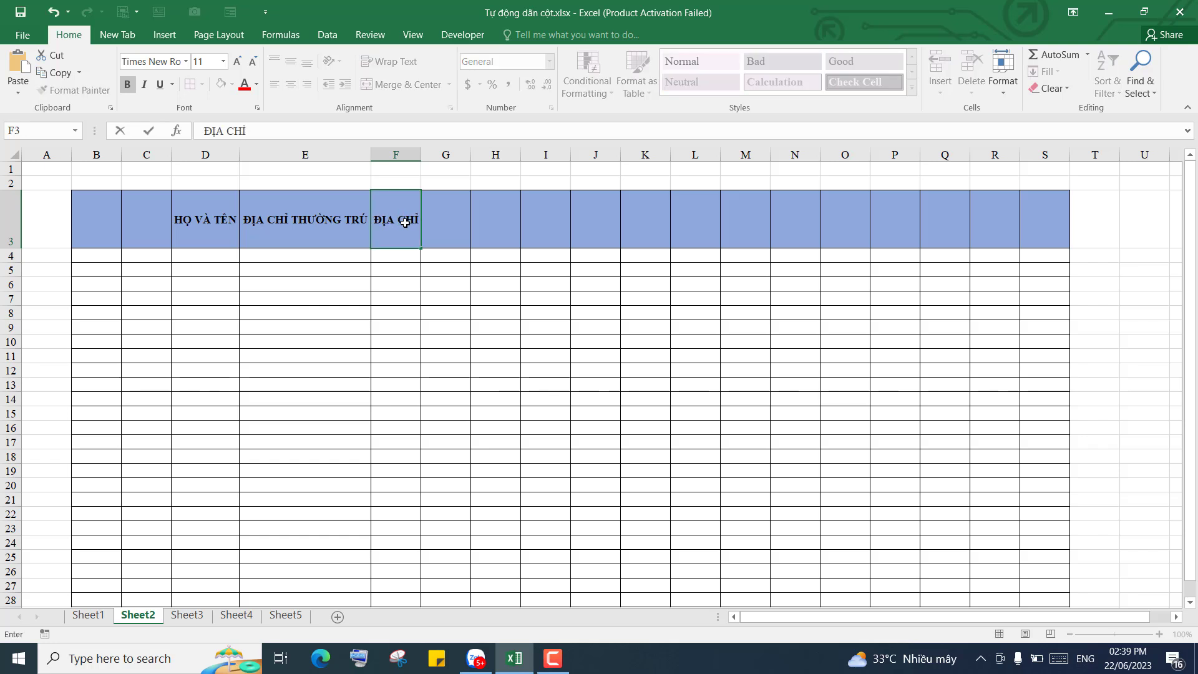
pyautogui.write(' TẠM TR')
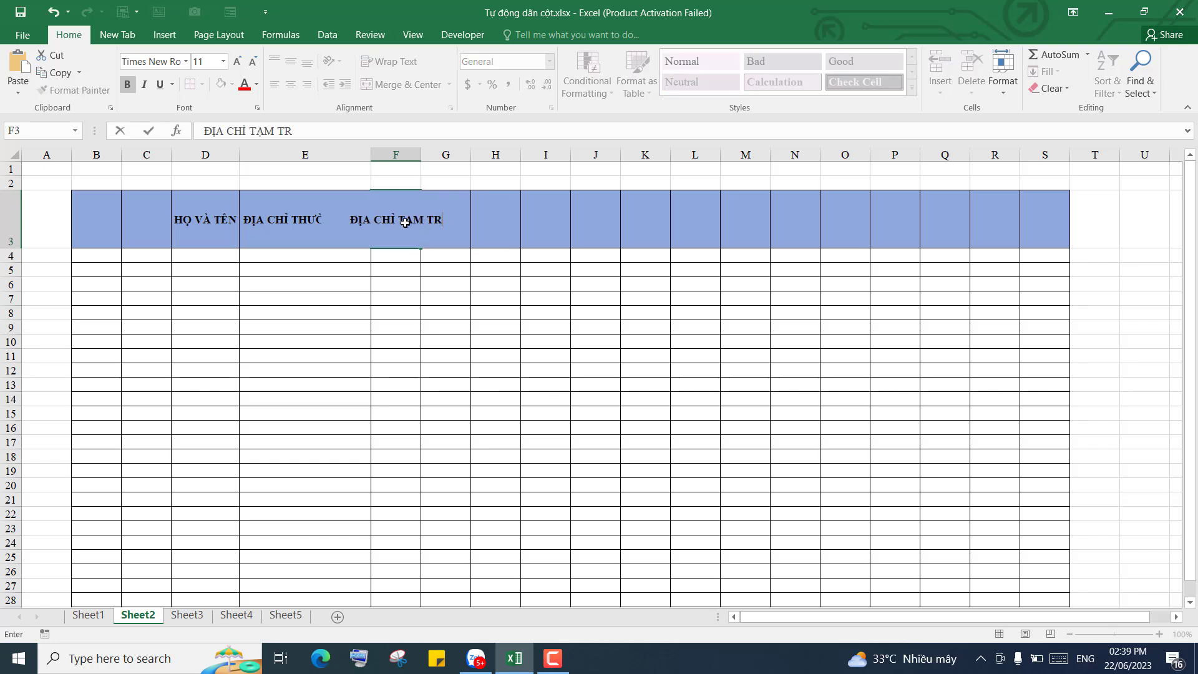
pyautogui.write('Ú')
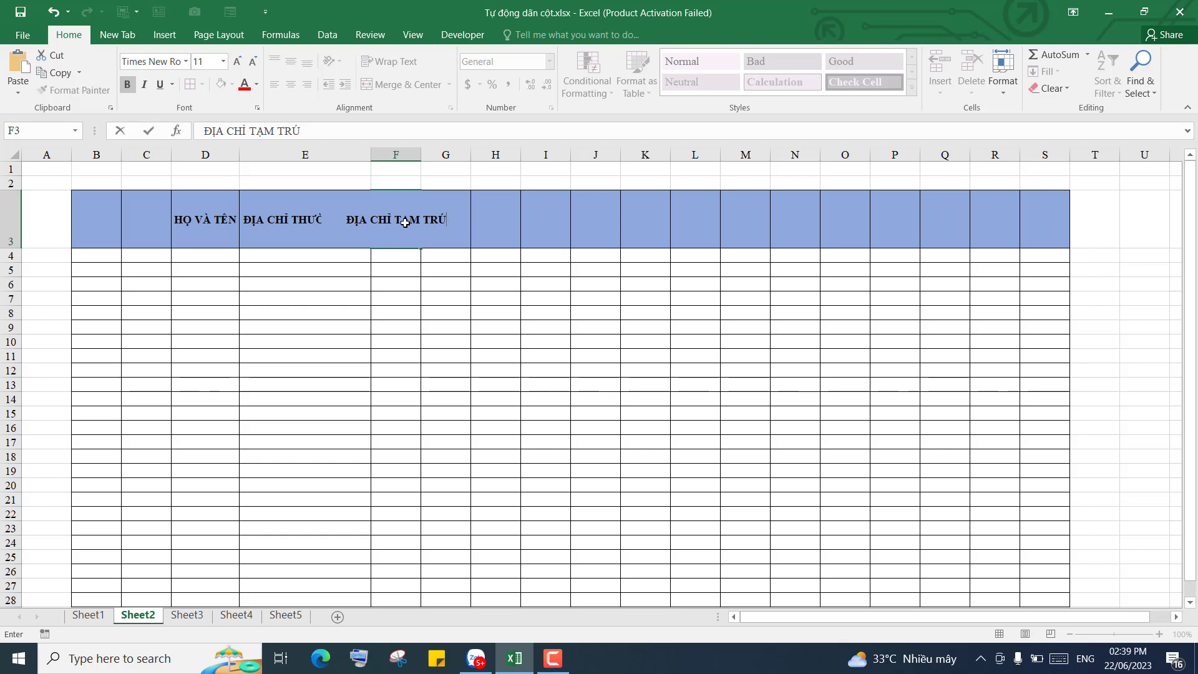
pyautogui.press('Return')
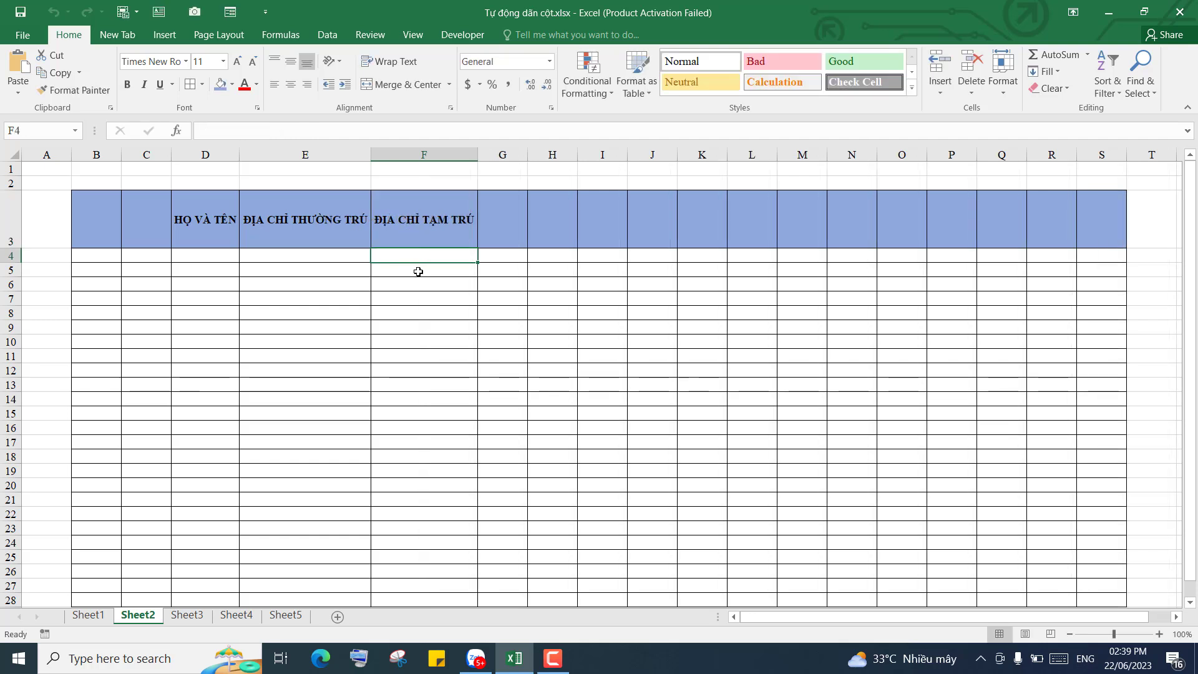
# Step: Enter SỐ ĐIỆN THOẠI in G3 and STT in B3
pyautogui.click(512, 226)
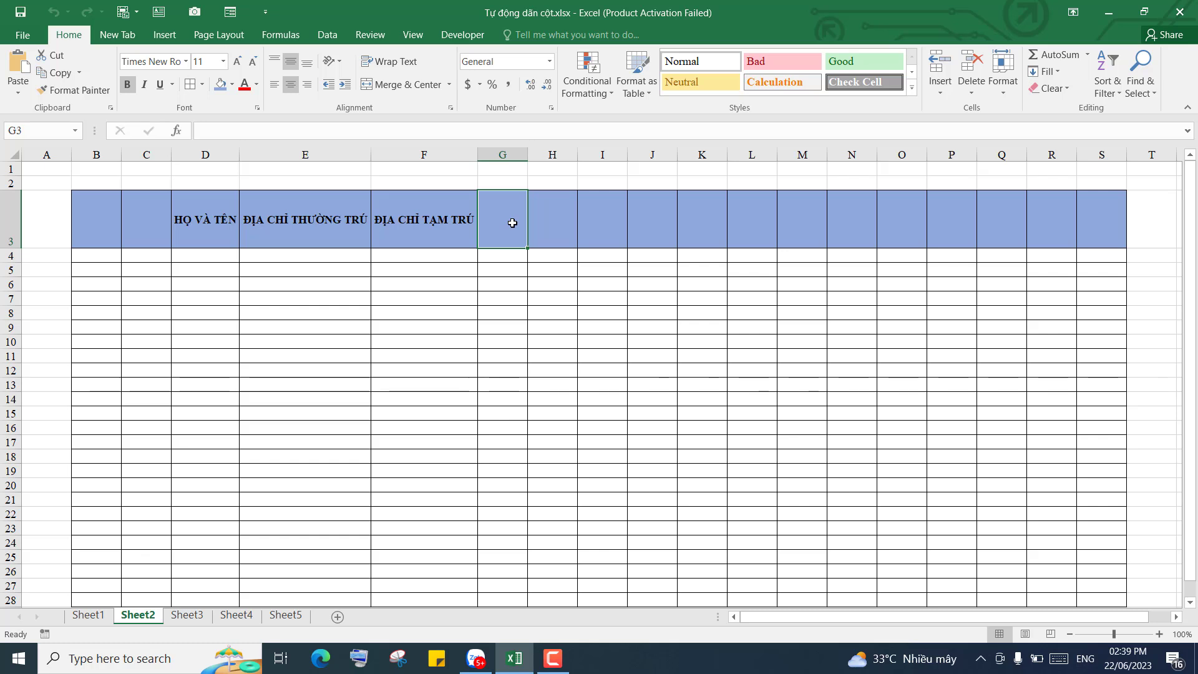
pyautogui.write('SỐ Đ')
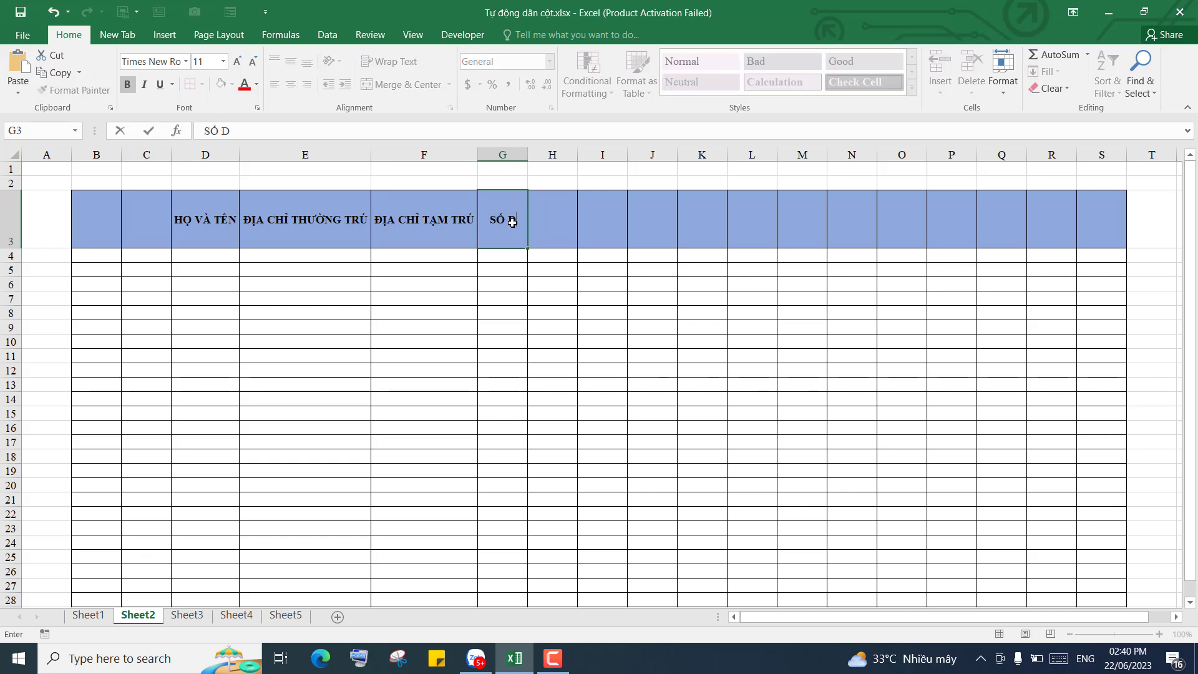
pyautogui.write('IỆN THOAI')
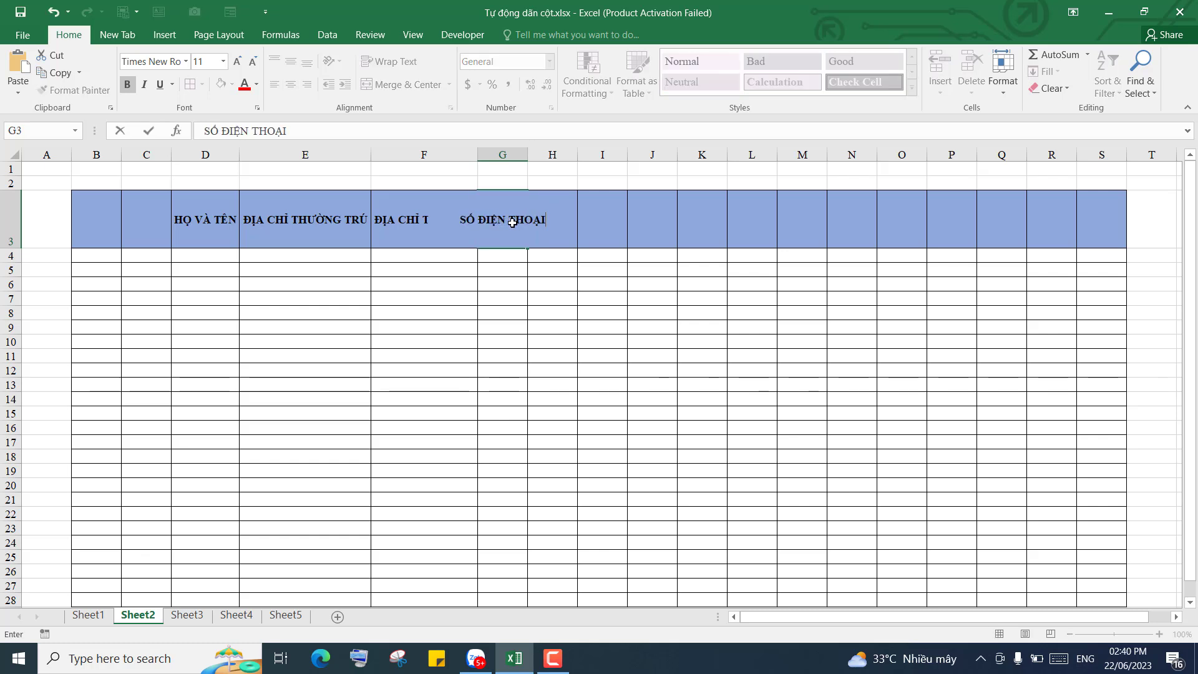
pyautogui.press('Return')
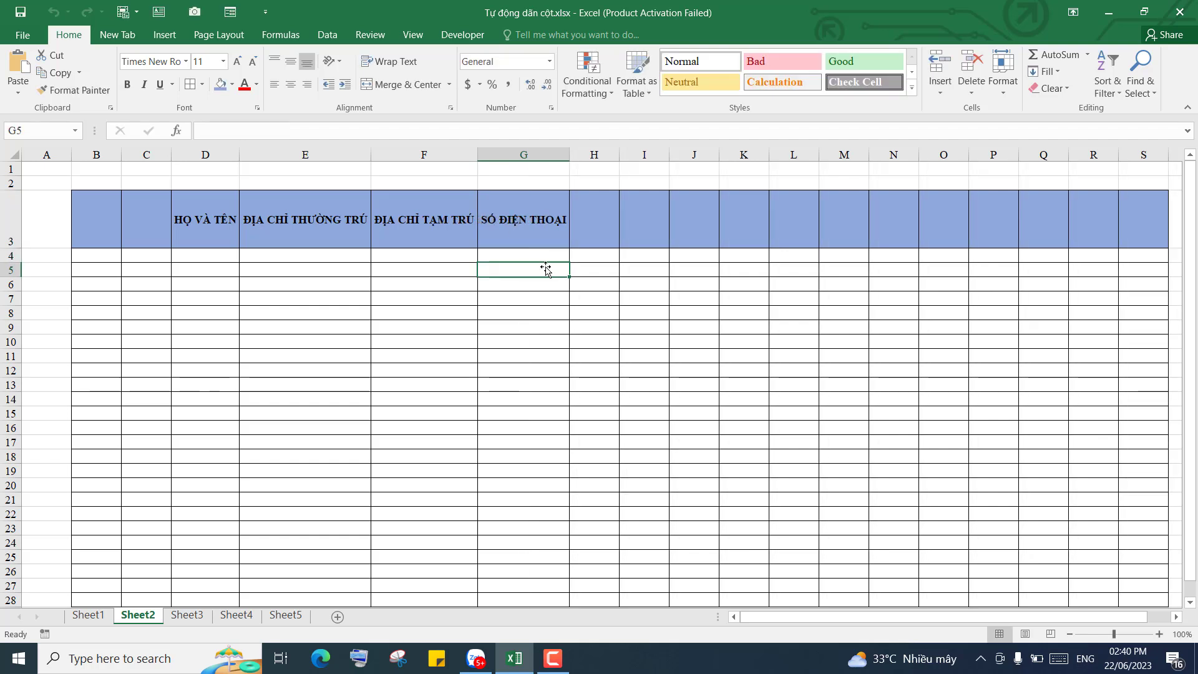
pyautogui.click(106, 217)
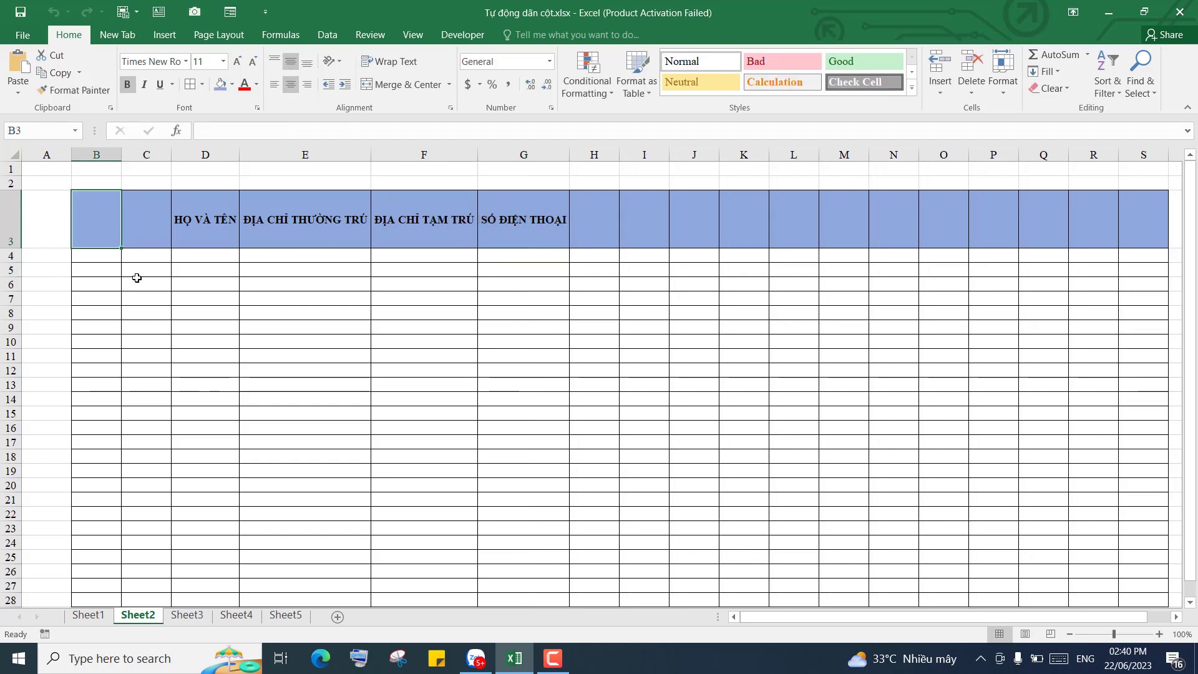
pyautogui.write('S')
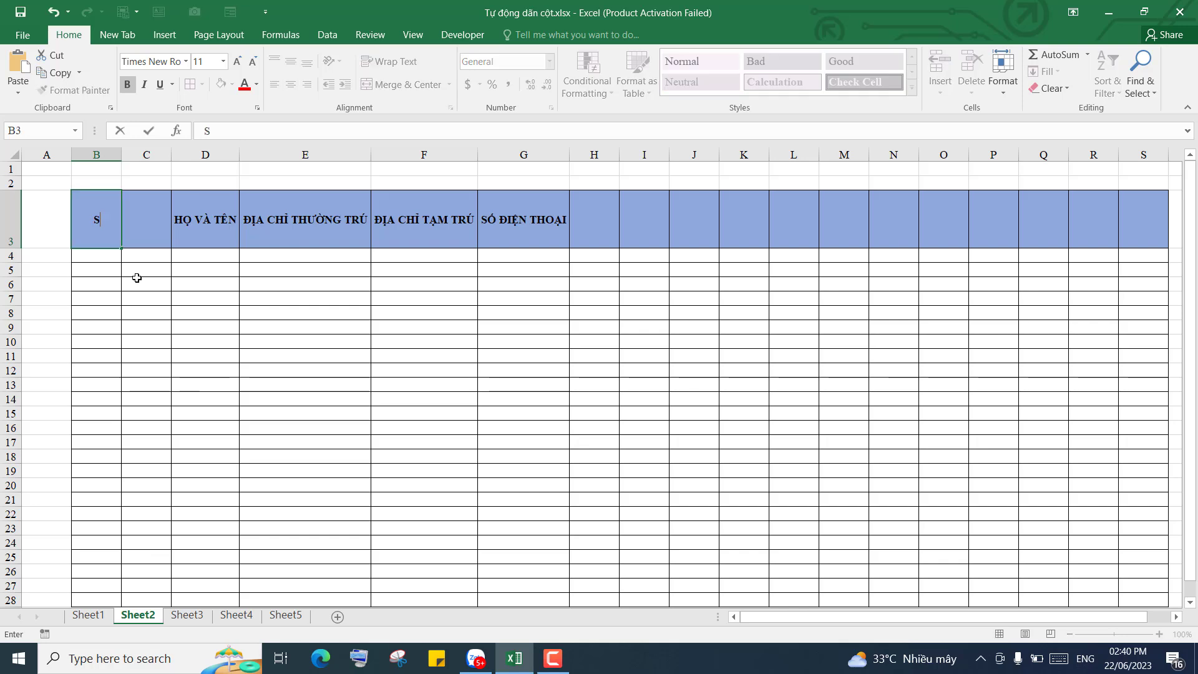
pyautogui.write('TT')
pyautogui.press('Return')
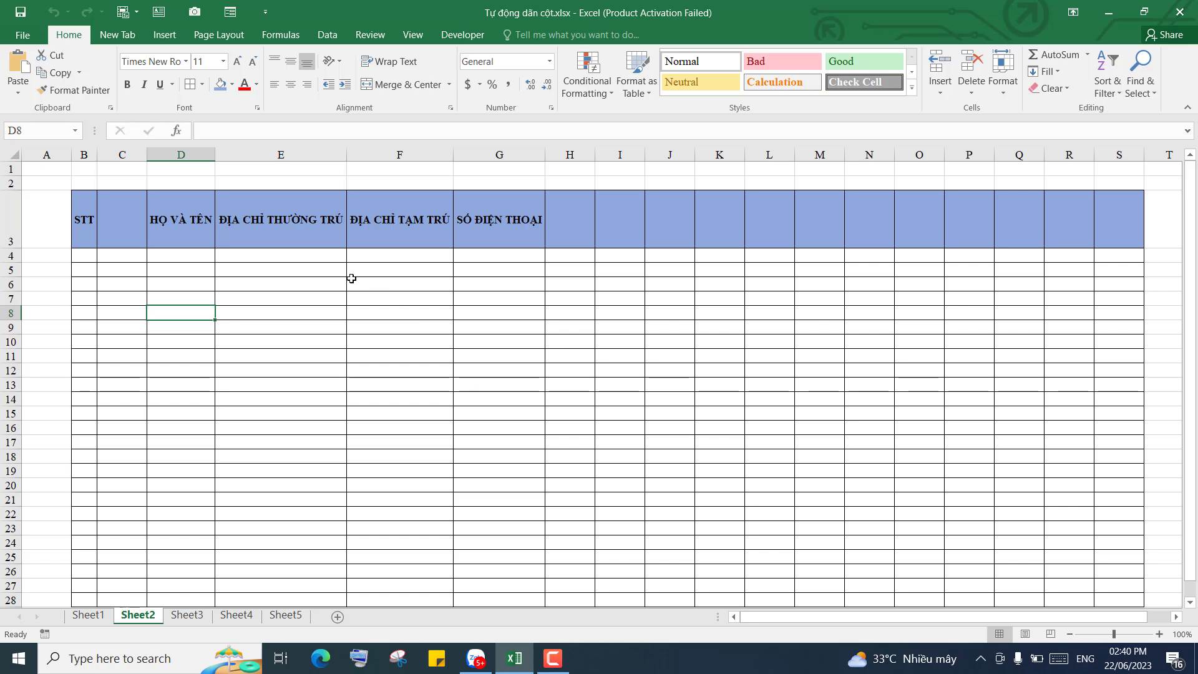
# Step: Type a ward, city and province address into E8 so column E auto-widens to fit
pyautogui.click(275, 219)
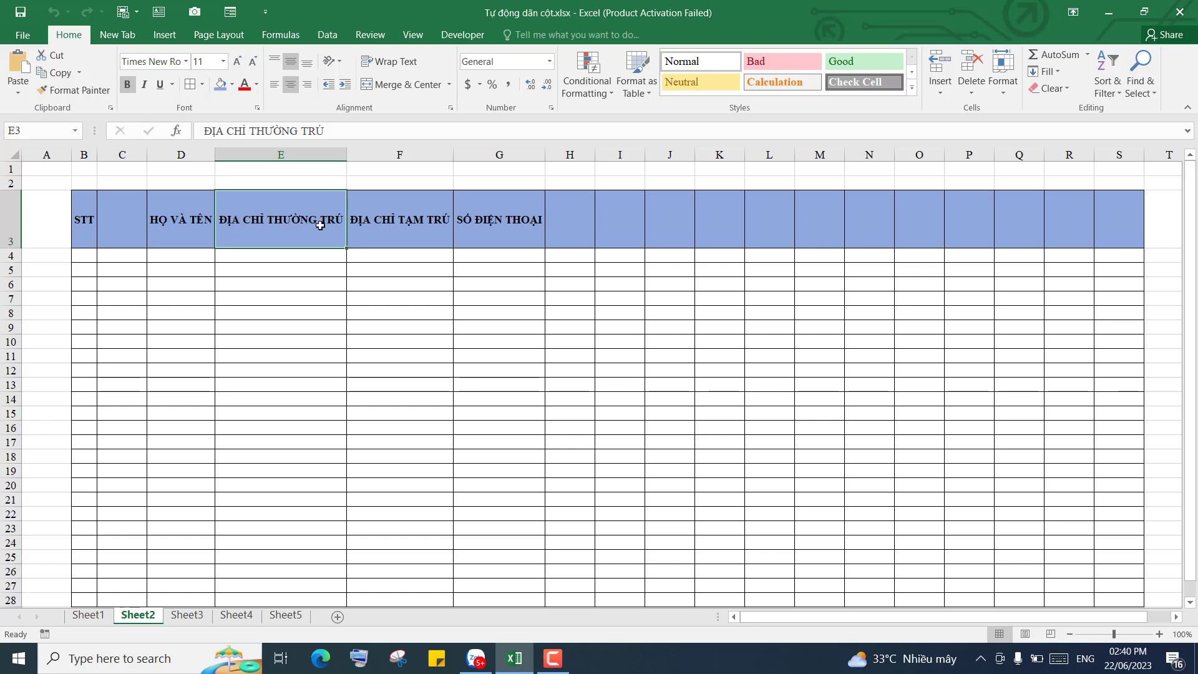
pyautogui.click(257, 299)
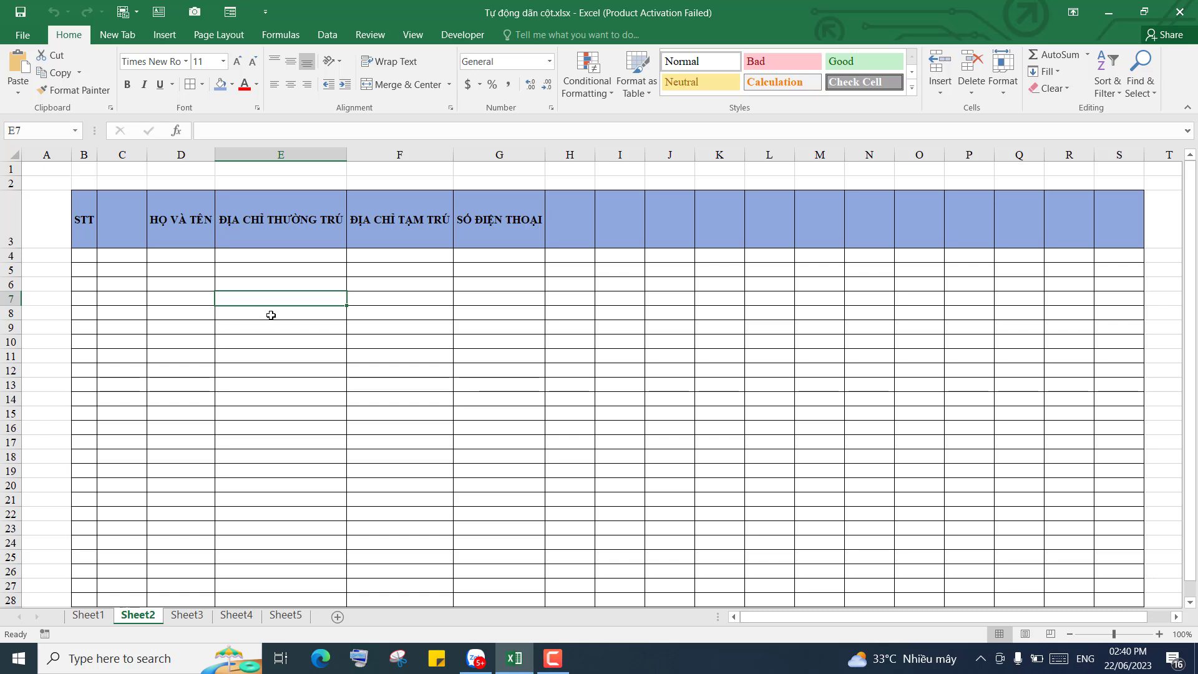
pyautogui.click(274, 313)
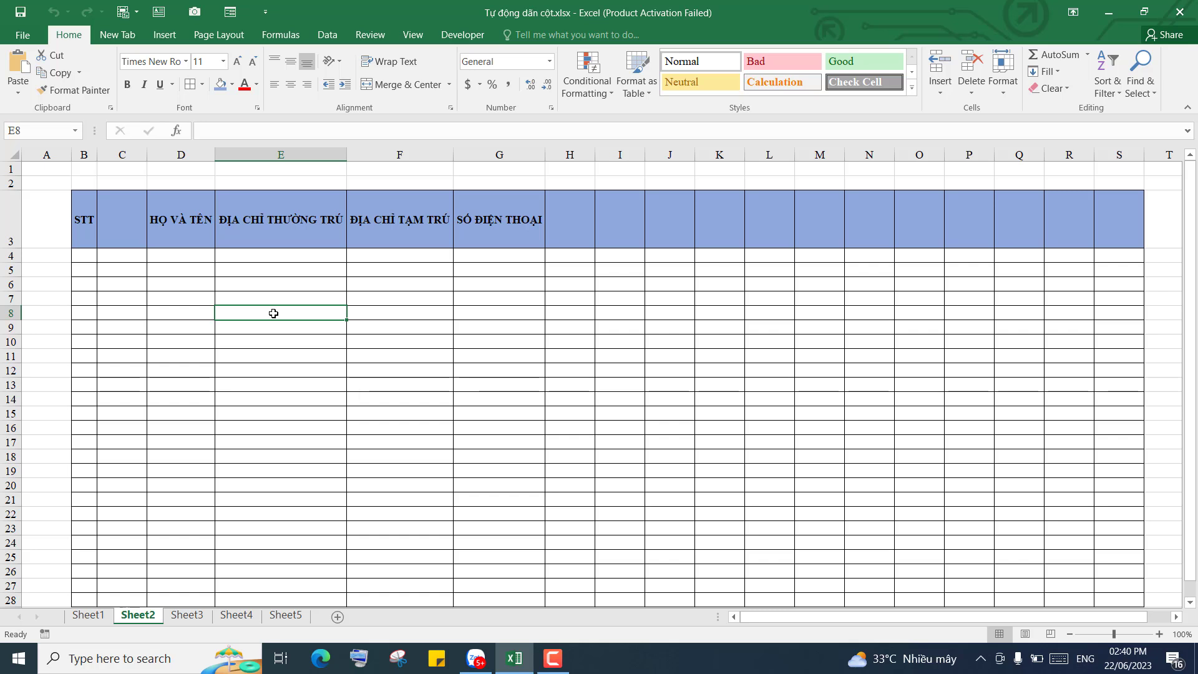
pyautogui.write('TH')
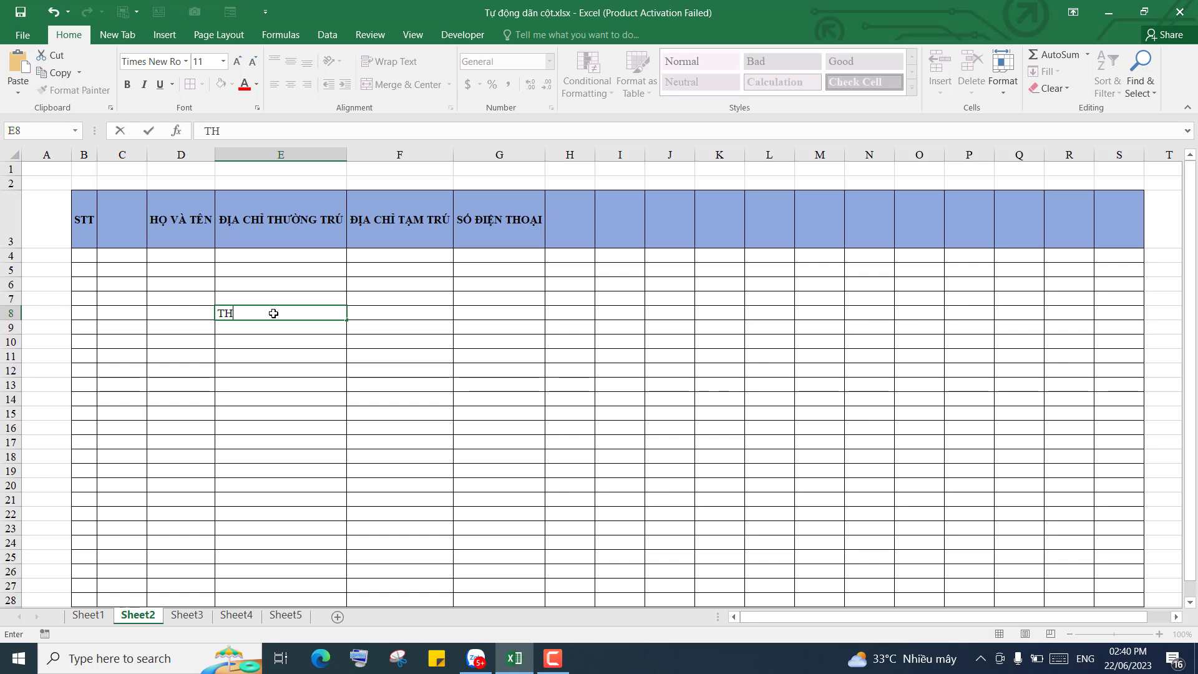
pyautogui.press('BackSpace')
pyautogui.press('BackSpace')
pyautogui.write('Ph')
pyautogui.write('ường Vân d')
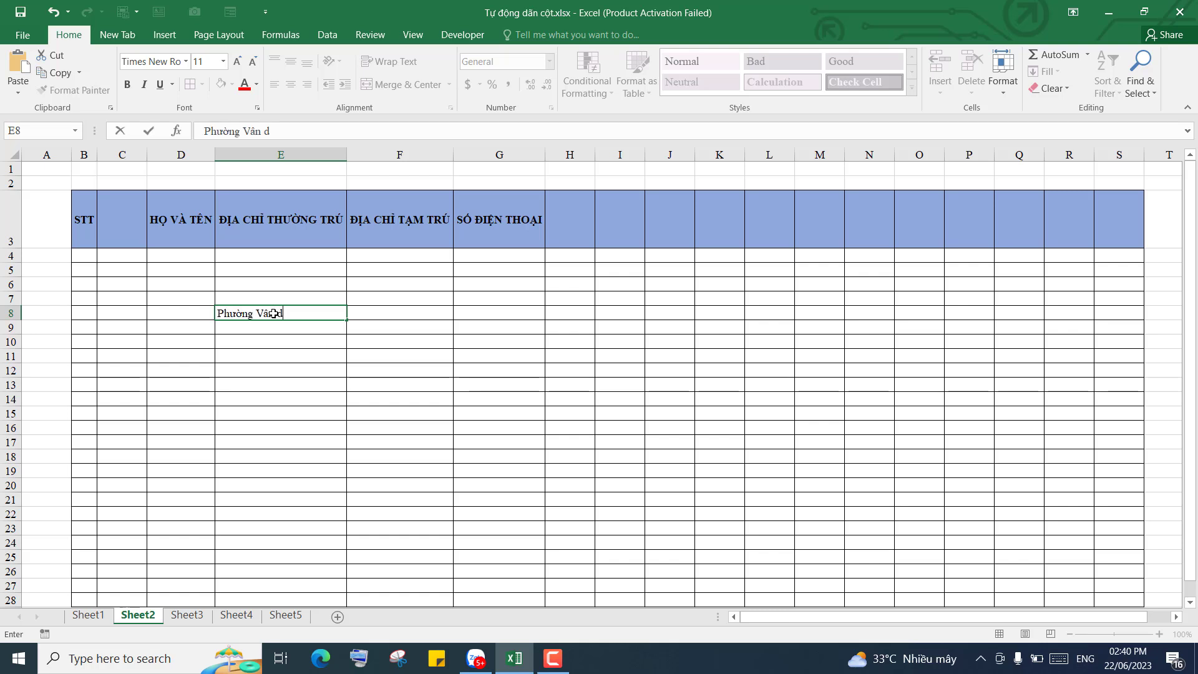
pyautogui.write('oan')
pyautogui.press('BackSpace')
pyautogui.press('BackSpace')
pyautogui.press('BackSpace')
pyautogui.press('BackSpace')
pyautogui.write('d')
pyautogui.press('BackSpace')
pyautogui.write('Dương')
pyautogui.write(', TP Bắ')
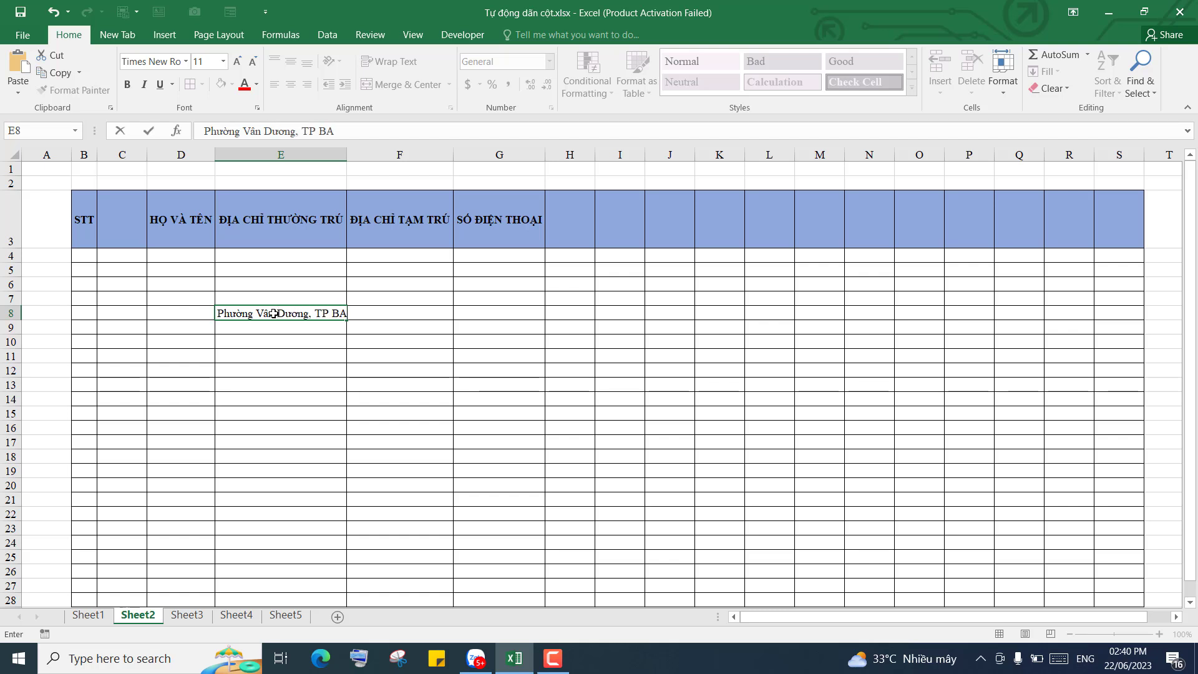
pyautogui.write('c Nin')
pyautogui.press('BackSpace')
pyautogui.write('Ninh, Tỉ')
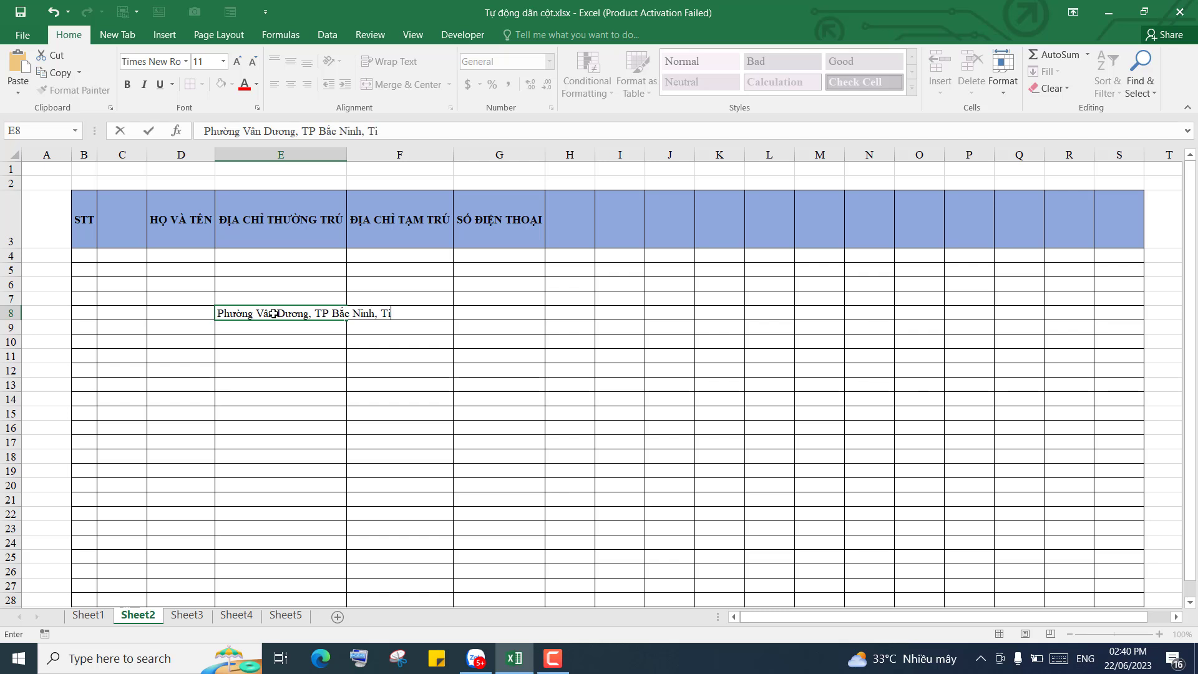
pyautogui.write('nh Ba')
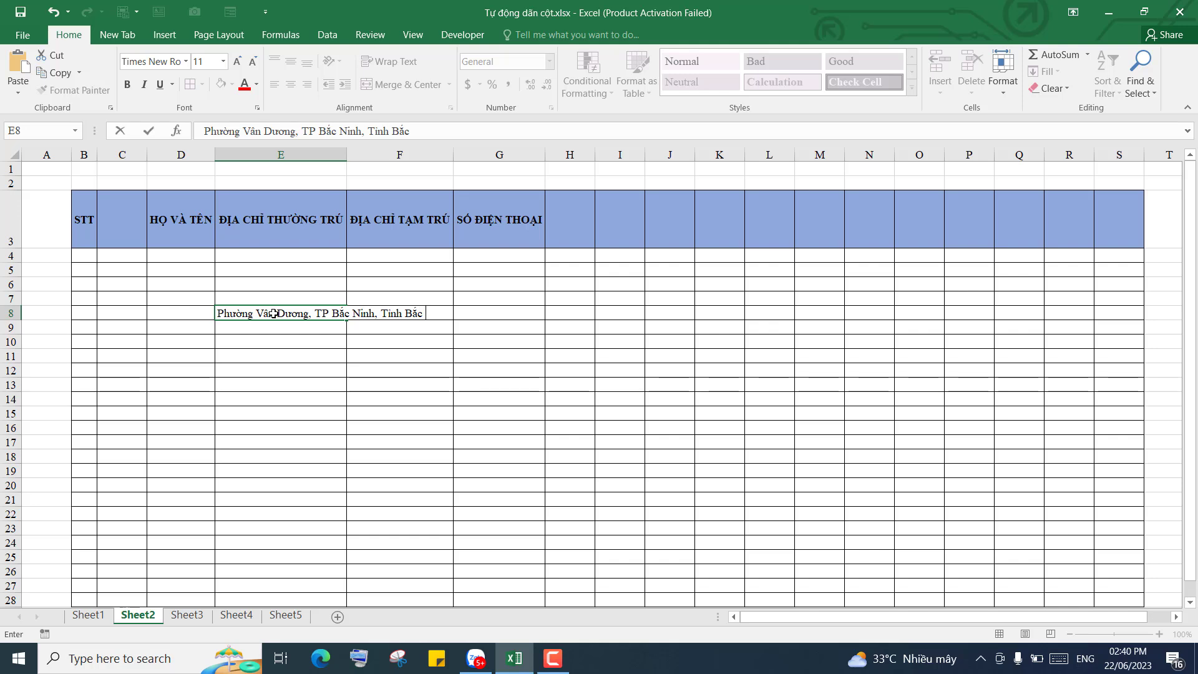
pyautogui.write('Ninh')
pyautogui.press('Return')
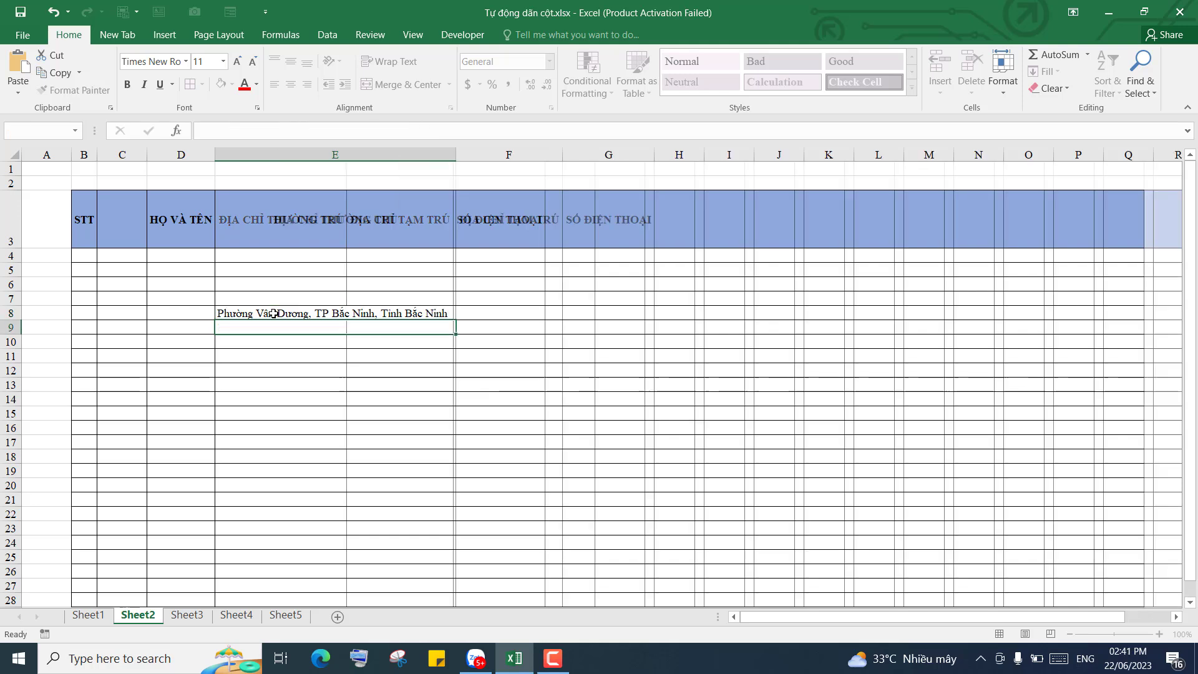
pyautogui.click(321, 372)
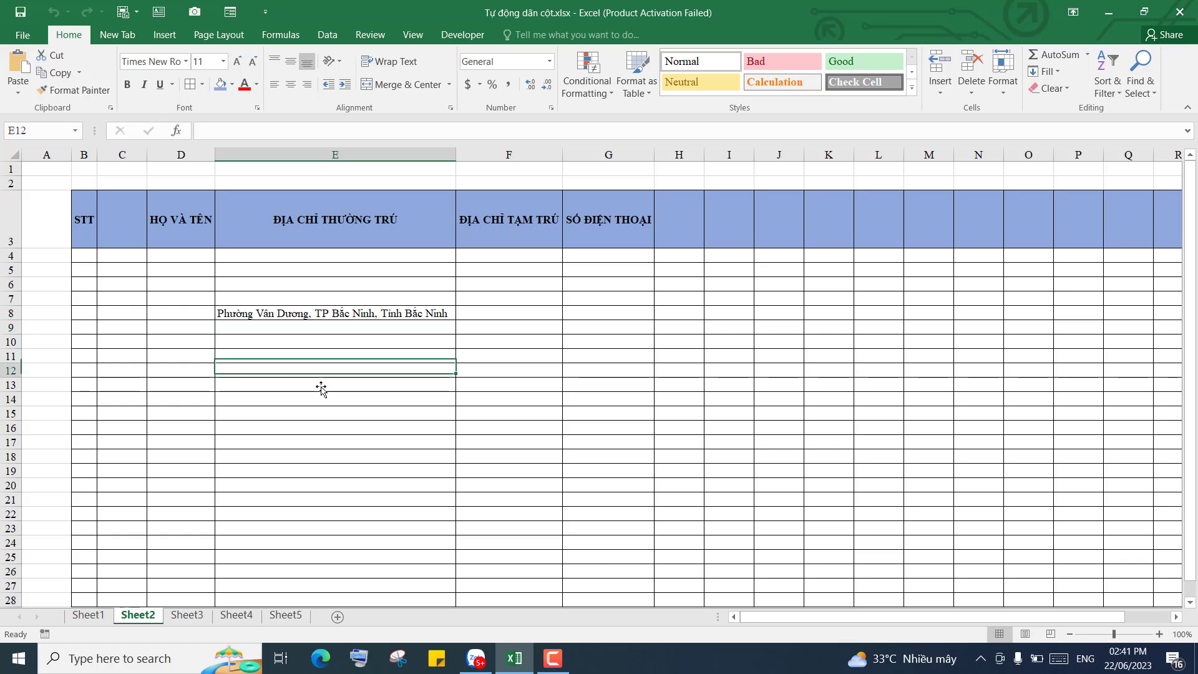
pyautogui.click(374, 314)
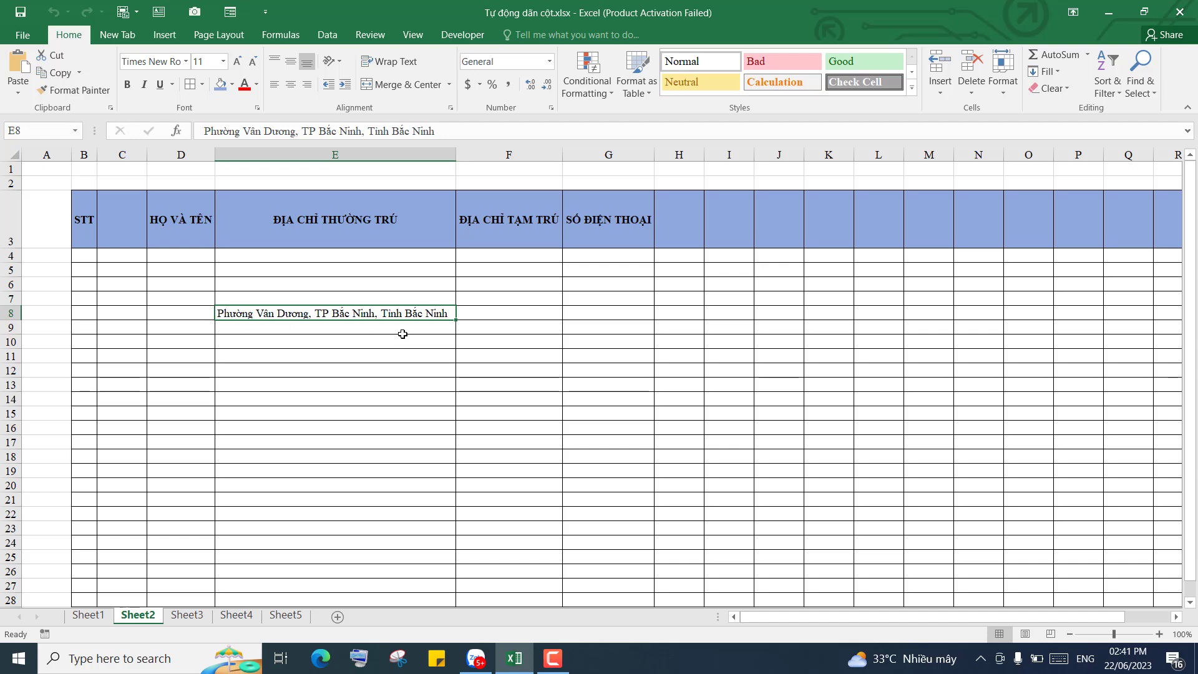
pyautogui.click(538, 362)
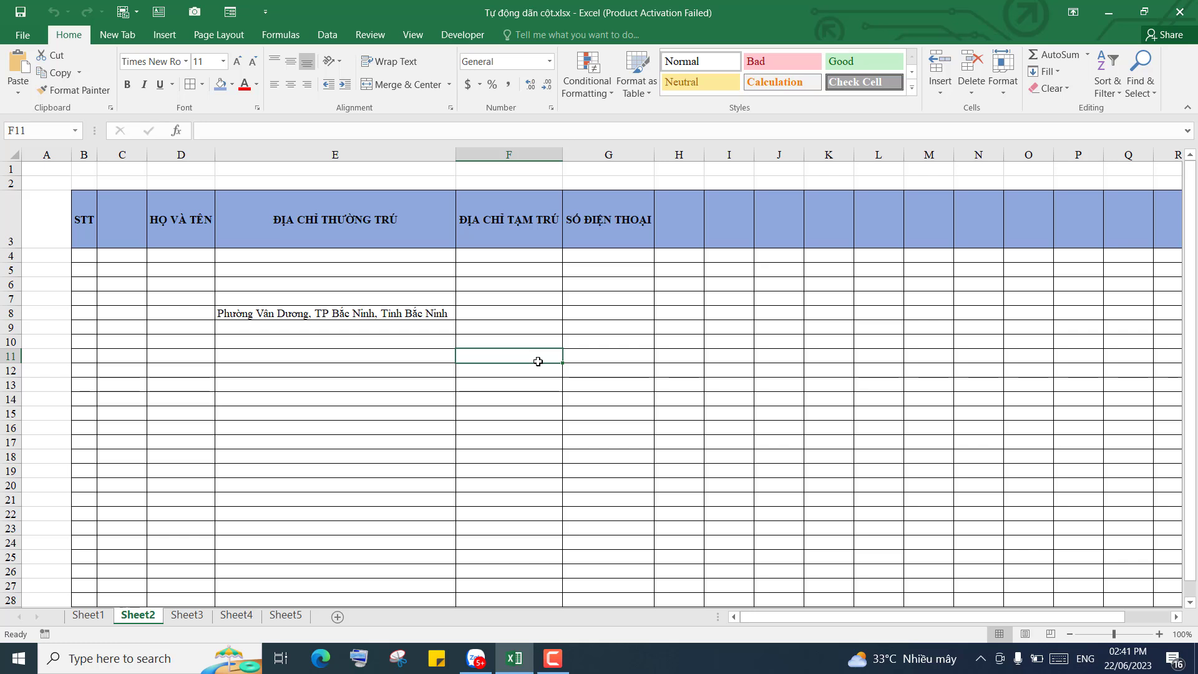
pyautogui.click(402, 481)
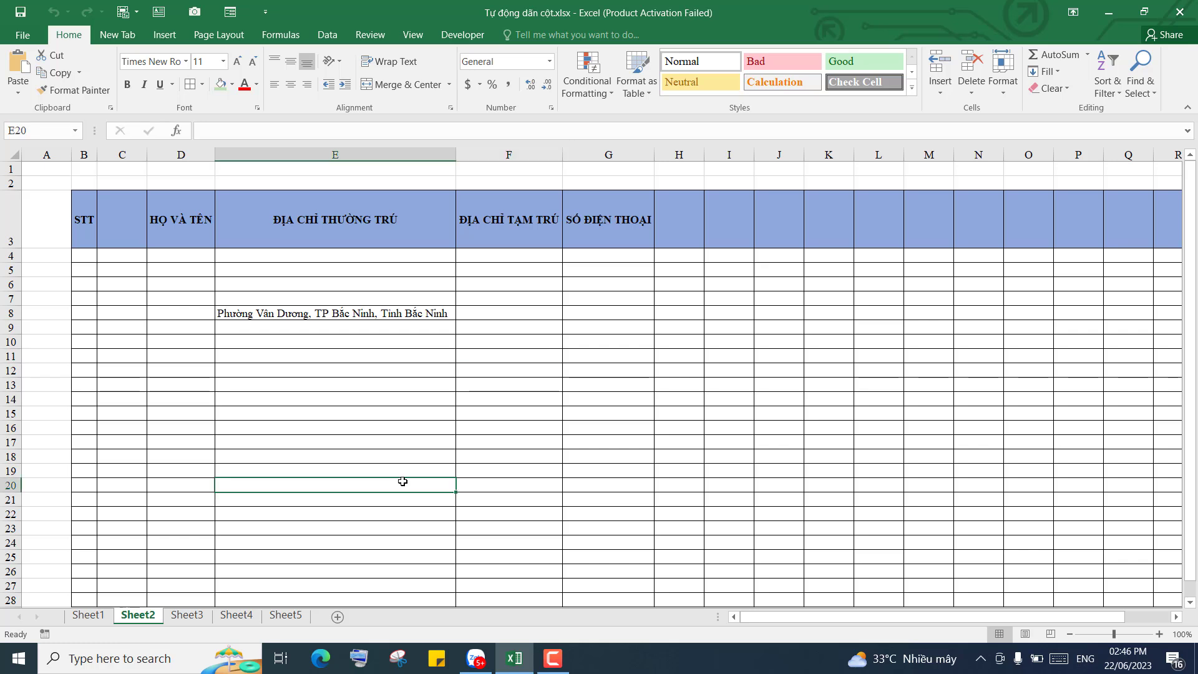